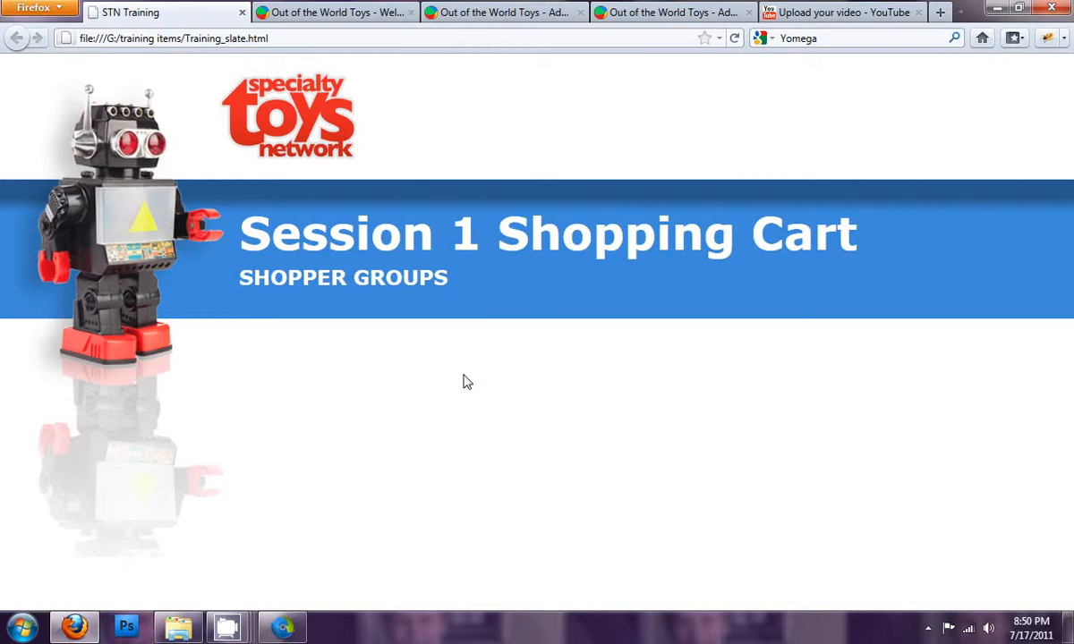
Open the shopping cart's user list in the toy store's administration site.
{"action": "left_click", "coordinate": [381, 14]}
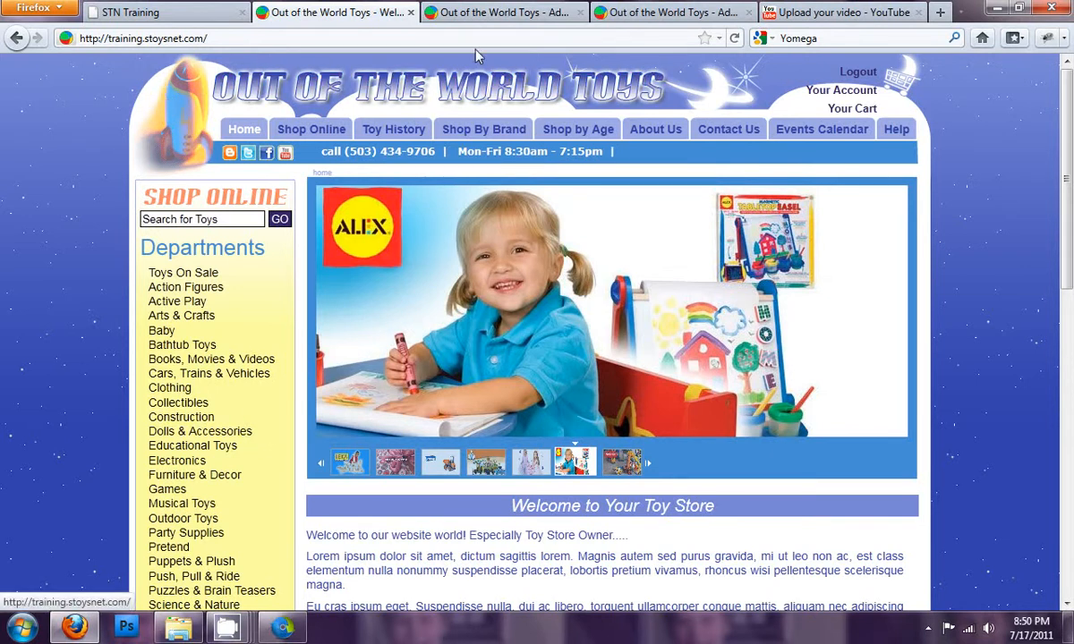
{"action": "left_click", "coordinate": [456, 15]}
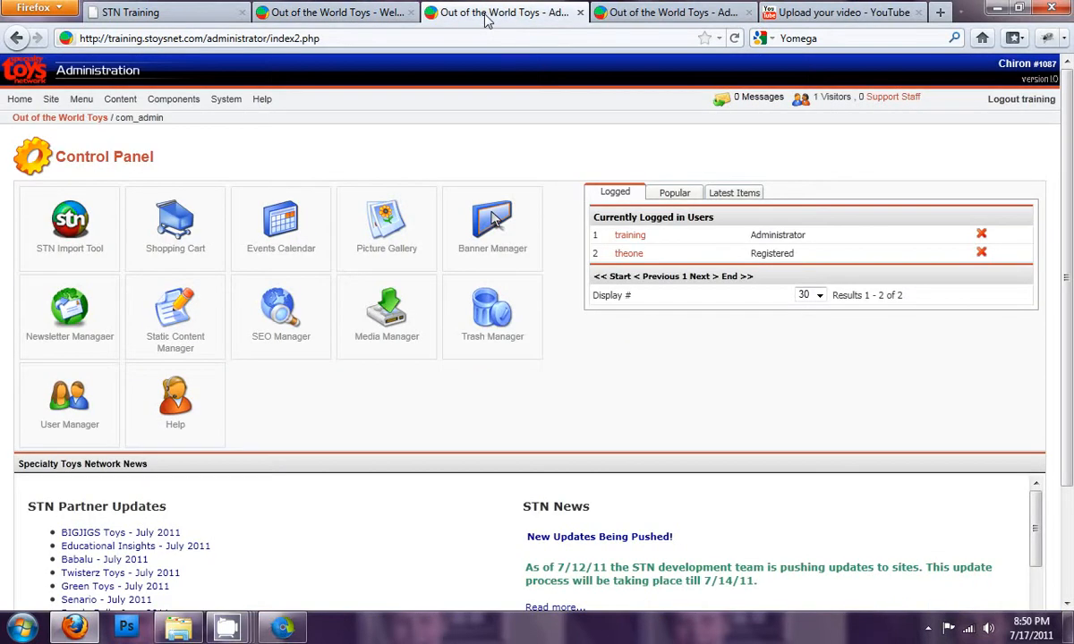
{"action": "left_click", "coordinate": [203, 217]}
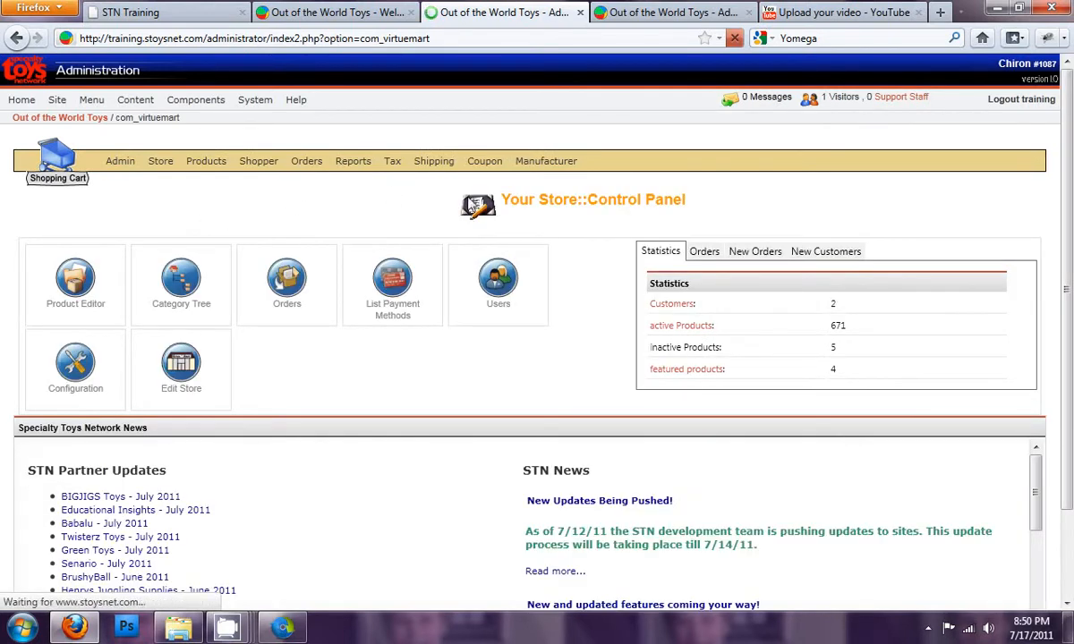
{"action": "left_click", "coordinate": [499, 285]}
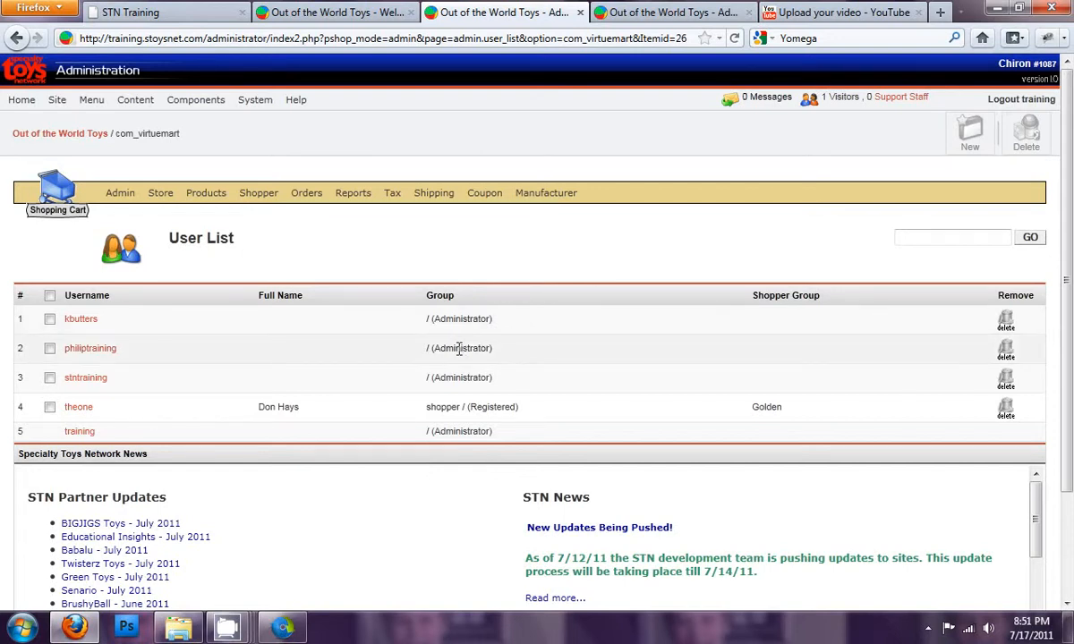
Open the registered shopper's user record and look through its billing and shopper information.
{"action": "triple_click", "coordinate": [283, 407]}
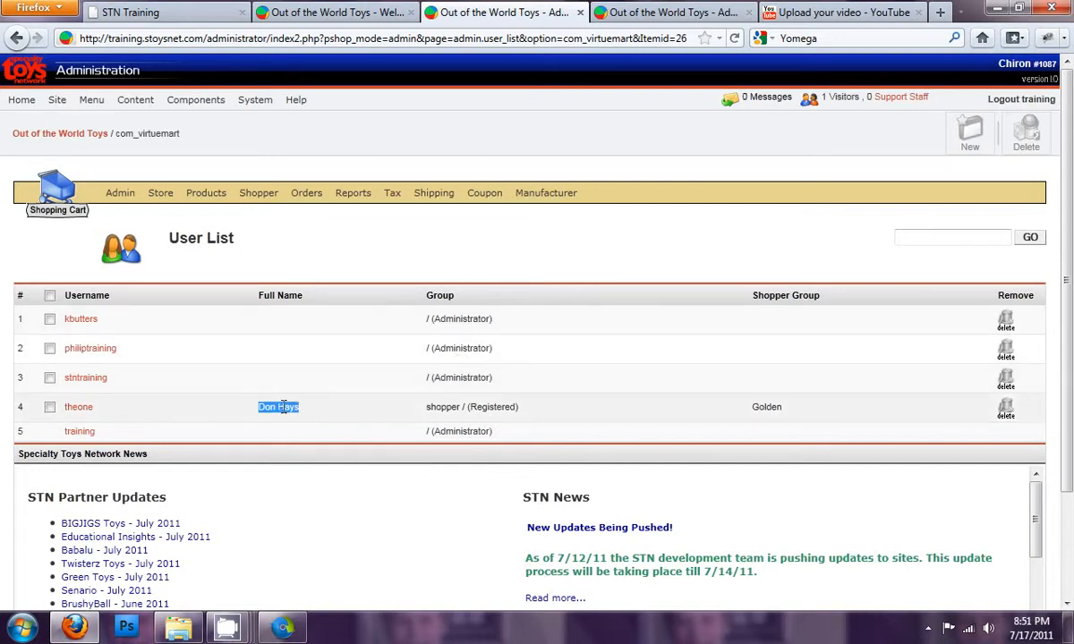
{"action": "left_click", "coordinate": [283, 407]}
{"action": "left_click", "coordinate": [88, 410]}
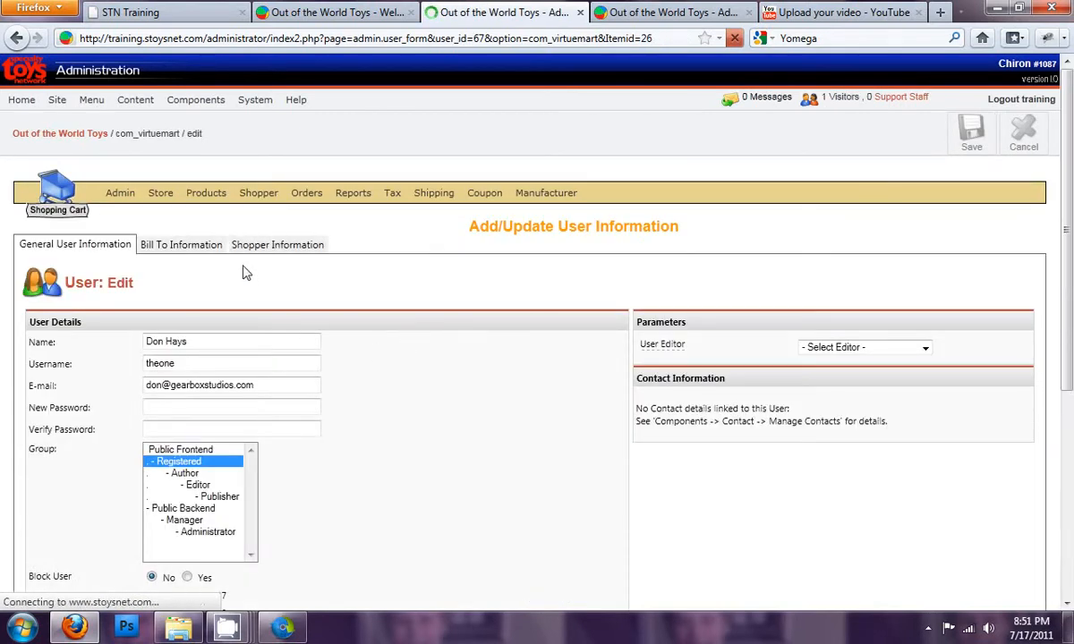
{"action": "left_click", "coordinate": [207, 249]}
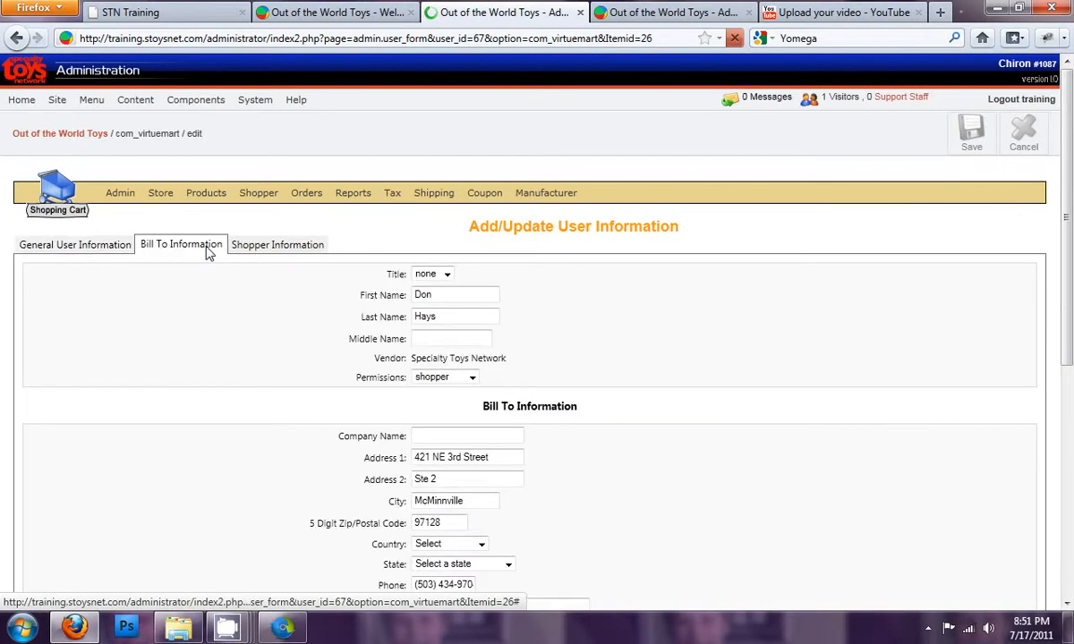
{"action": "left_click", "coordinate": [306, 245]}
Set the registered shopper's shopper group to Golden and save the user record.
{"action": "left_click", "coordinate": [537, 332]}
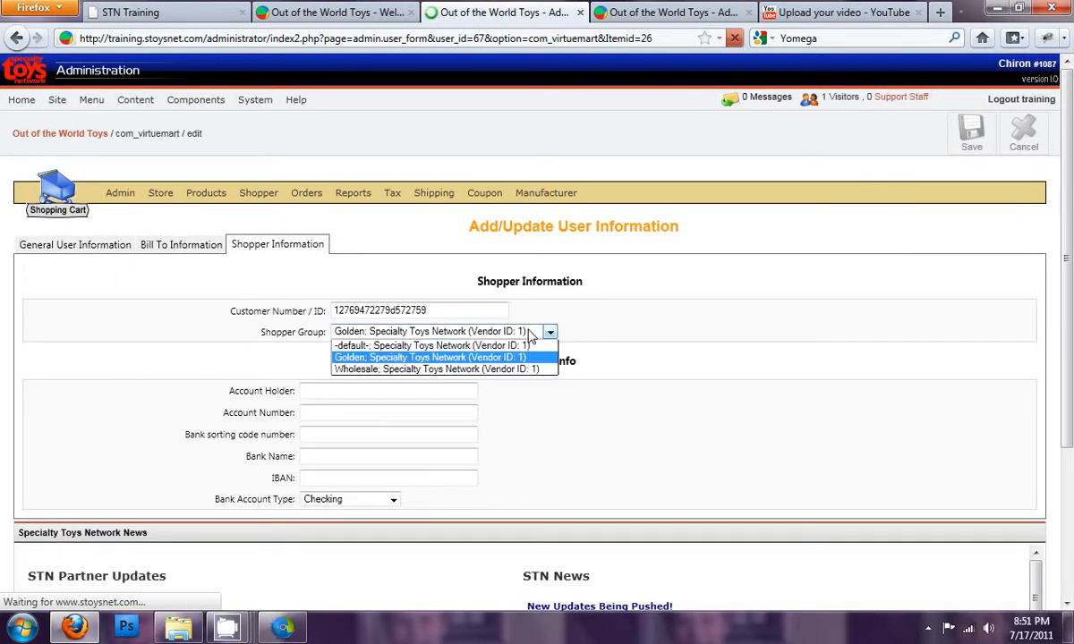
{"action": "left_click", "coordinate": [519, 345]}
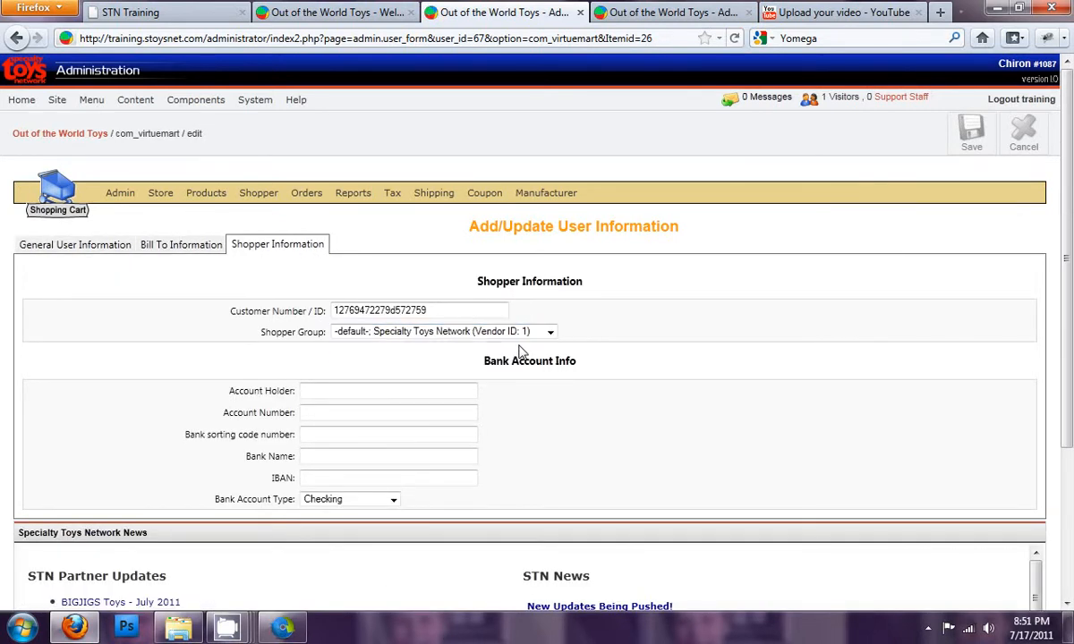
{"action": "left_click", "coordinate": [361, 339]}
{"action": "left_click", "coordinate": [367, 357]}
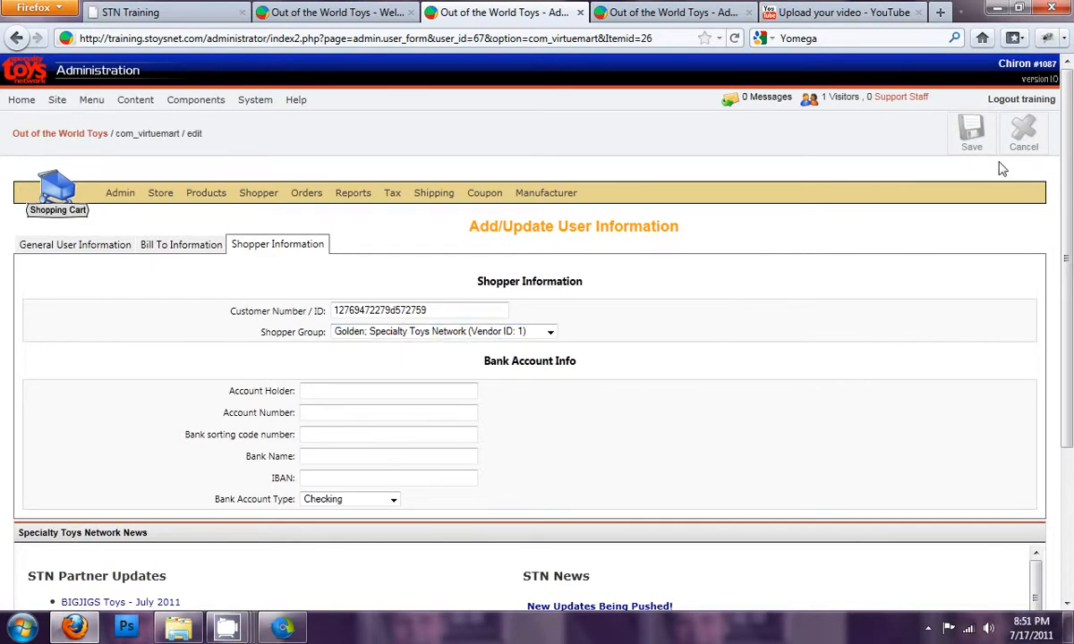
{"action": "left_click", "coordinate": [970, 143]}
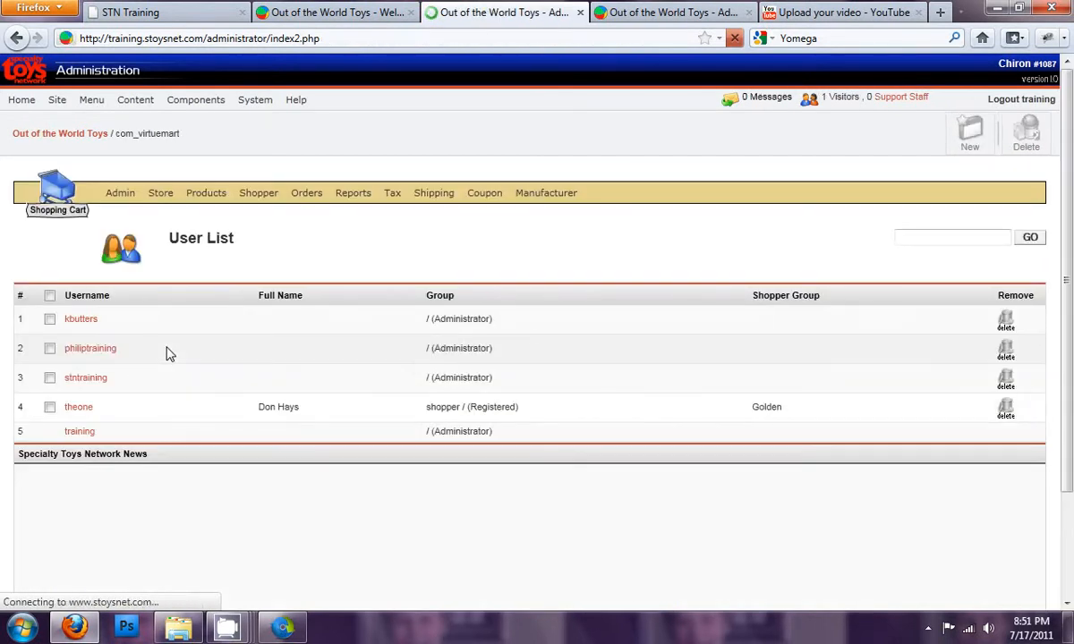
Open the Golden shopper group from the shopper group list and rename it School Purchasing.
{"action": "mouse_move", "coordinate": [264, 198]}
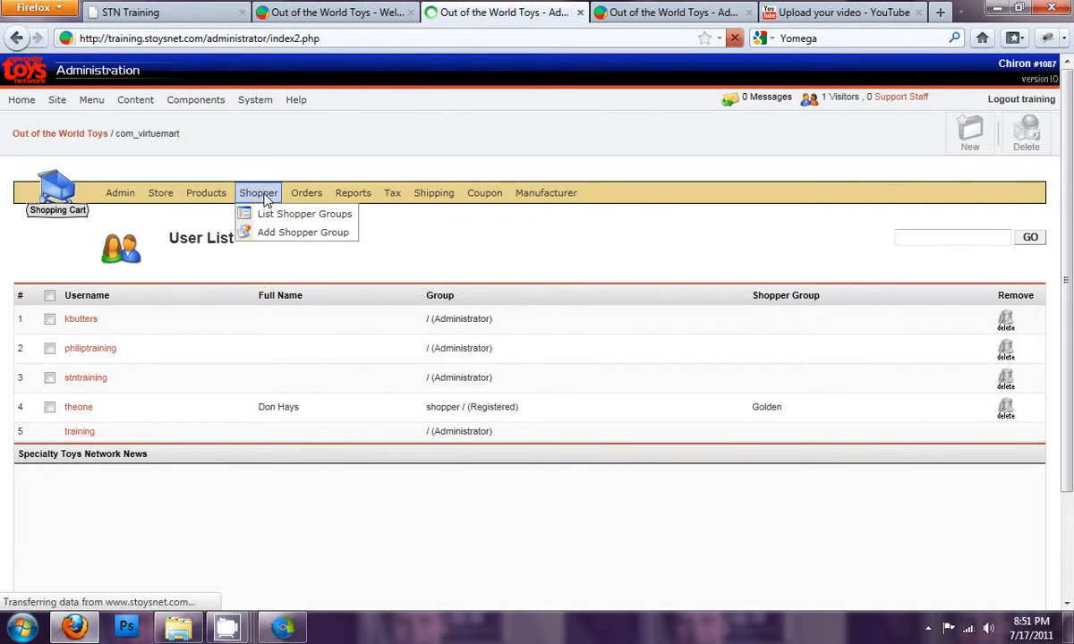
{"action": "left_click", "coordinate": [272, 219]}
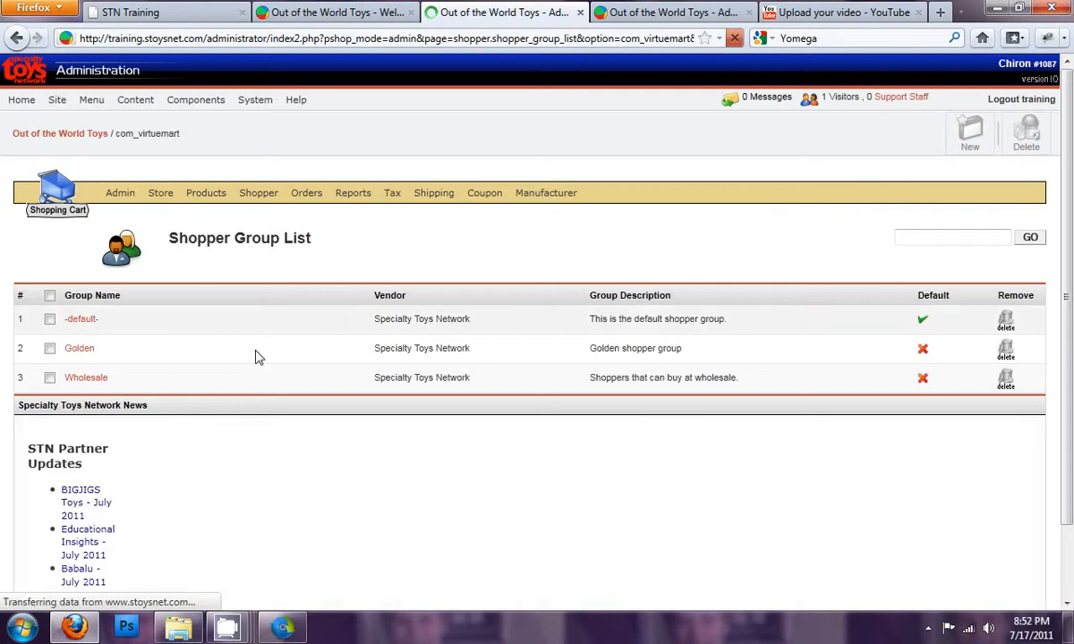
{"action": "left_click", "coordinate": [80, 348]}
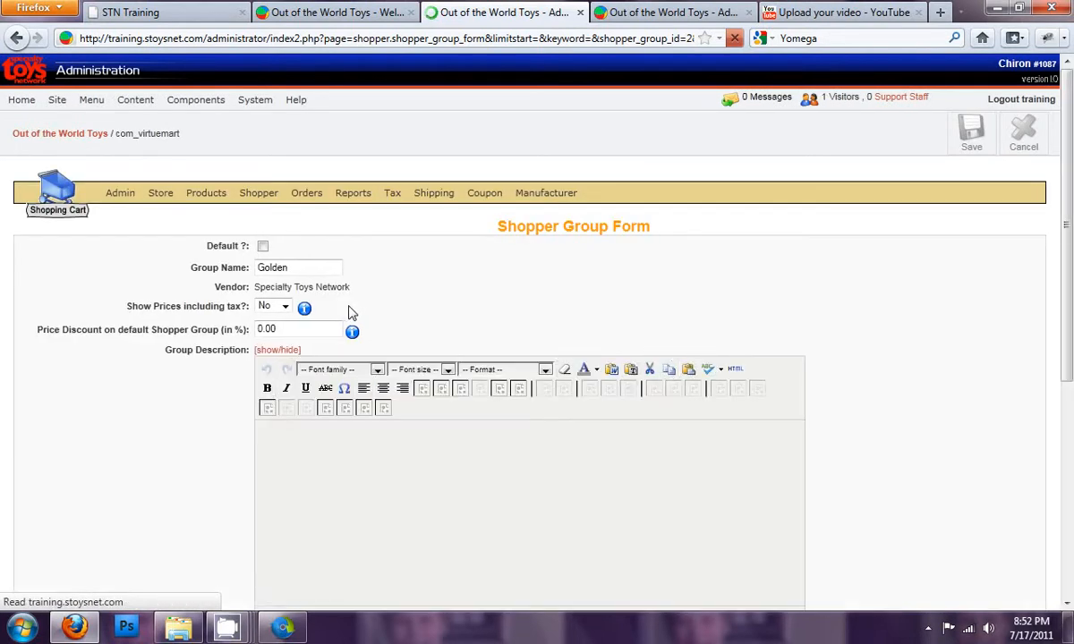
{"action": "left_click_drag", "start_coordinate": [299, 267], "coordinate": [214, 259]}
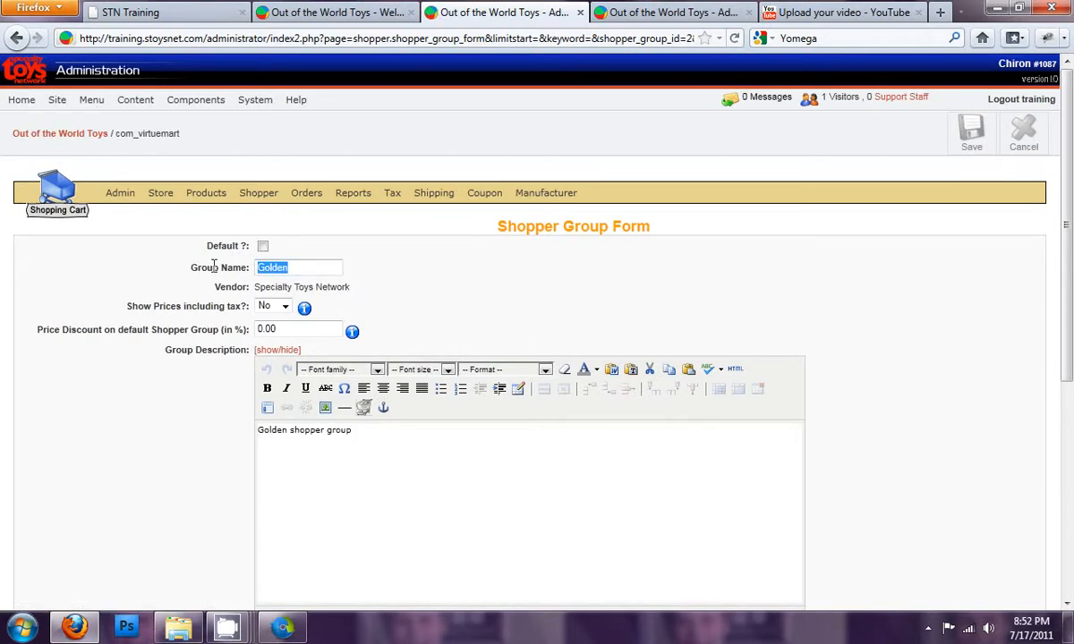
{"action": "type", "text": "Schjo"}
{"action": "key", "text": "Down"}
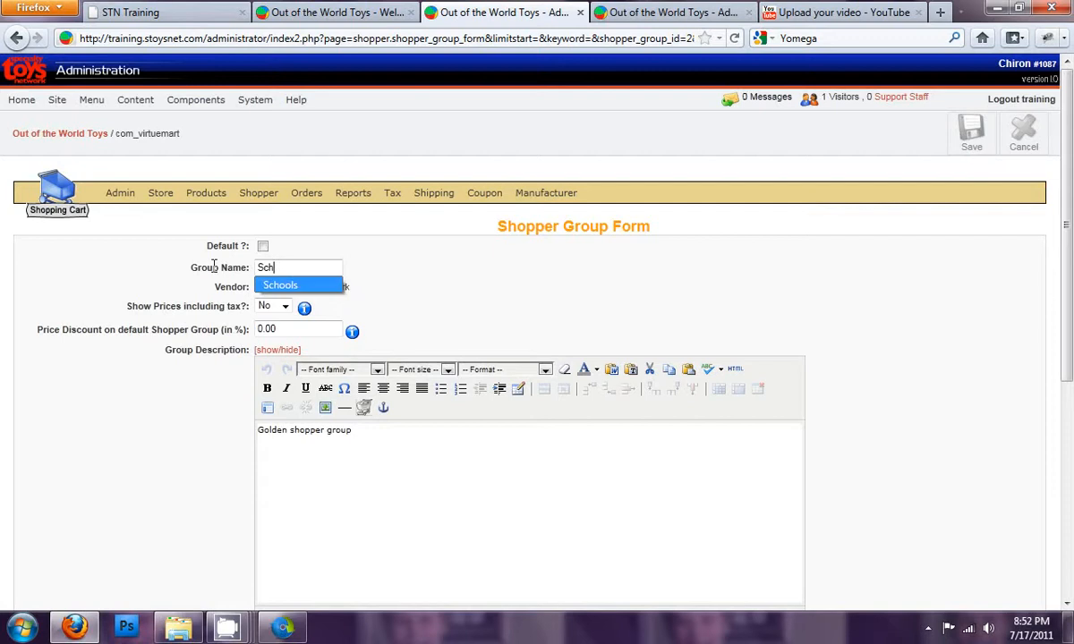
{"action": "key", "text": "Return"}
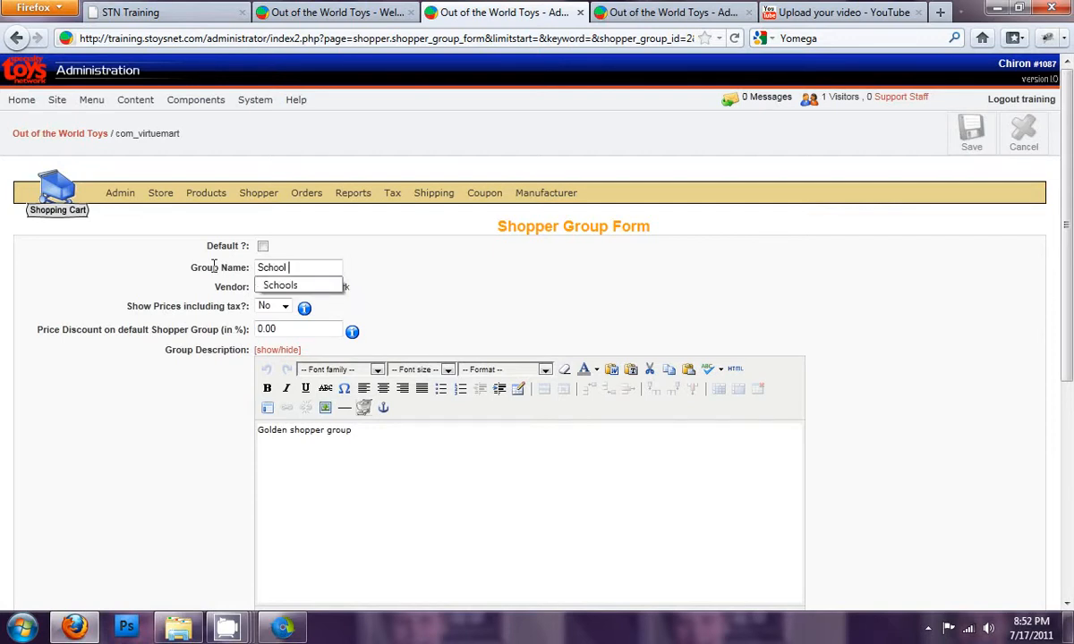
{"action": "type", "text": "Purchasing"}
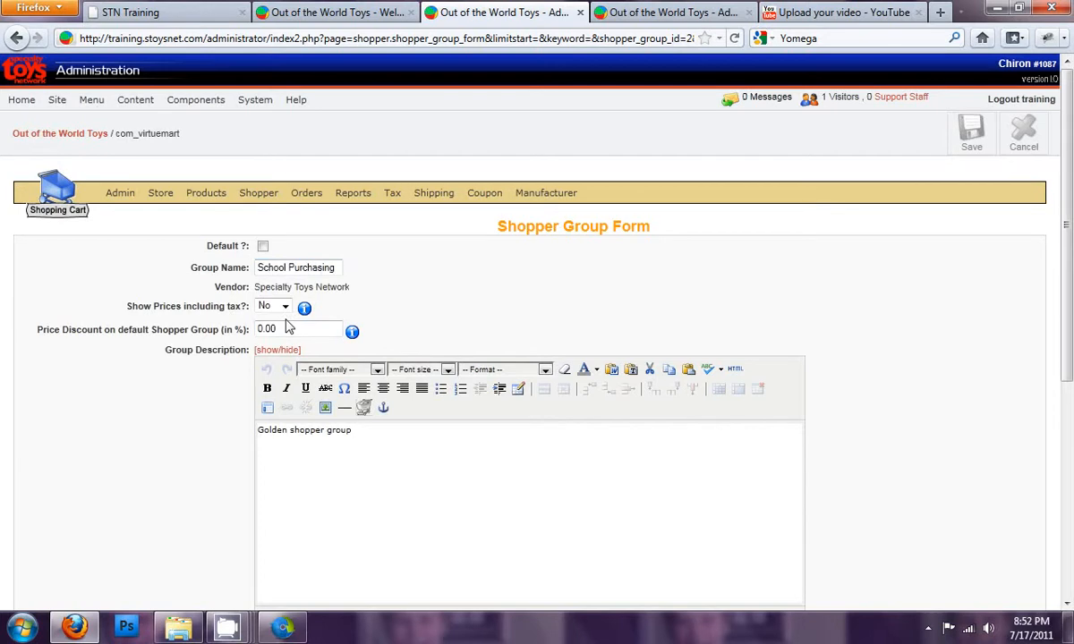
Set the School Purchasing group's price discount on the default shopper group to 25 percent.
{"action": "left_click_drag", "start_coordinate": [292, 332], "coordinate": [235, 330]}
{"action": "type", "text": "25"}
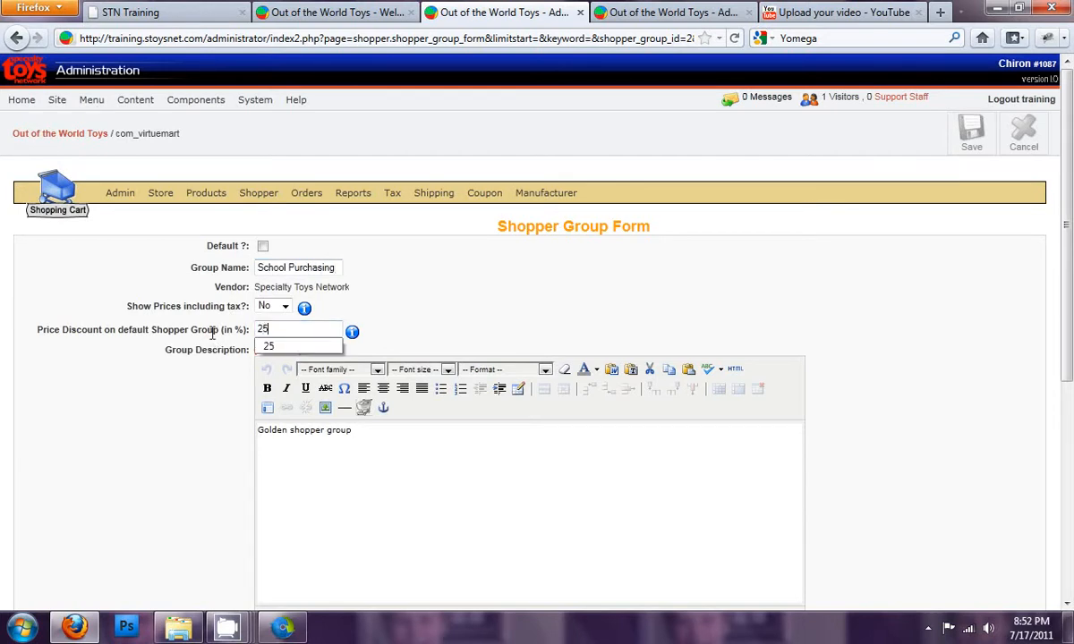
{"action": "left_click", "coordinate": [495, 243]}
Replace the group description with "School Purchasing with 25% discount allow COD." and save the shopper group.
{"action": "left_click_drag", "start_coordinate": [315, 268], "coordinate": [152, 258]}
{"action": "key", "text": "ctrl+c"}
{"action": "left_click_drag", "start_coordinate": [353, 433], "coordinate": [120, 441]}
{"action": "key", "text": "ctrl+v"}
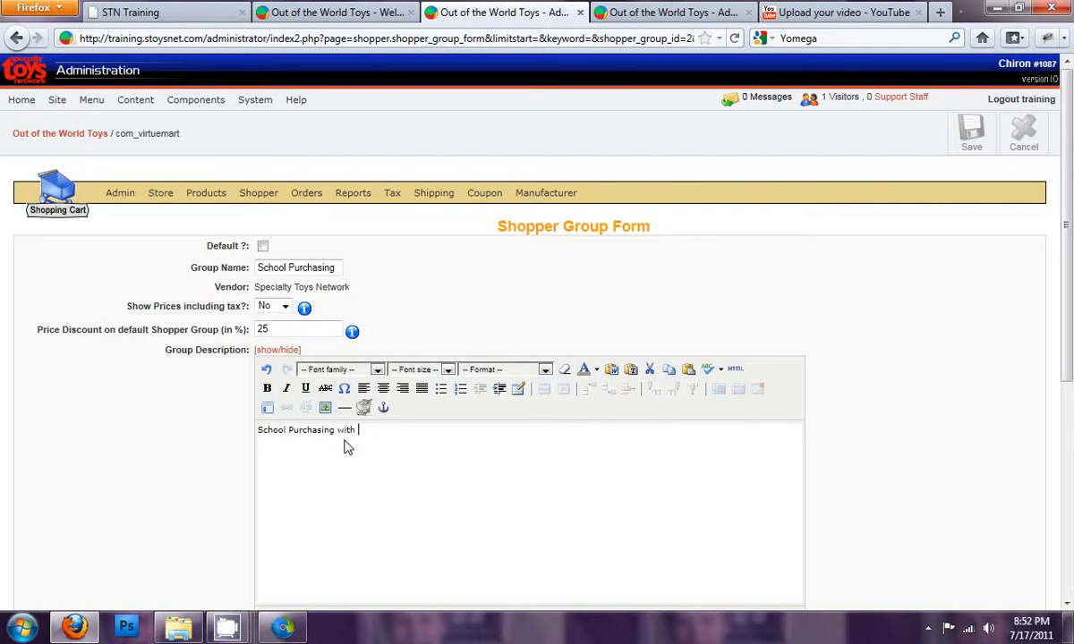
{"action": "type", "text": "with 25%"}
{"action": "type", "text": "w COD."}
{"action": "left_click", "coordinate": [975, 131]}
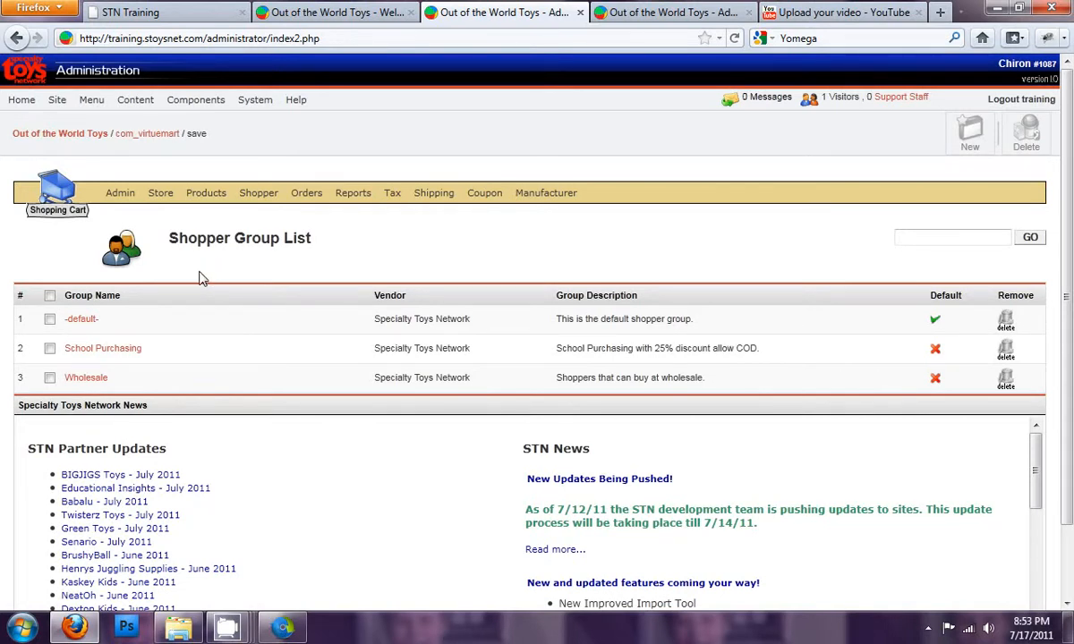
Open the C.O.D. payment method from the store's payment methods and assign it to the School Purchasing shopper group.
{"action": "mouse_move", "coordinate": [157, 192]}
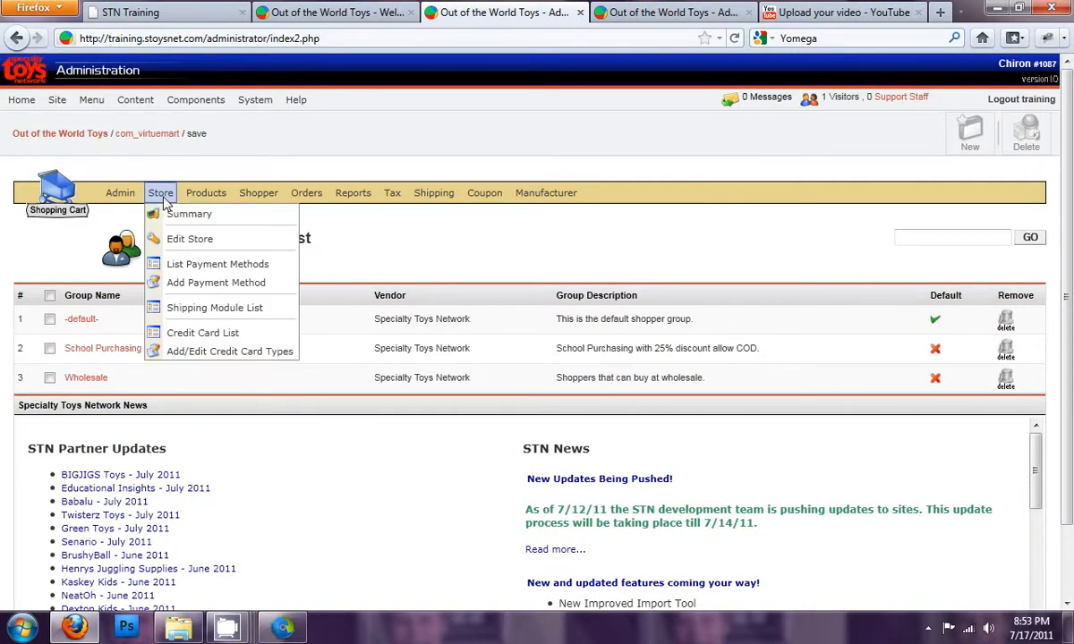
{"action": "left_click", "coordinate": [193, 269]}
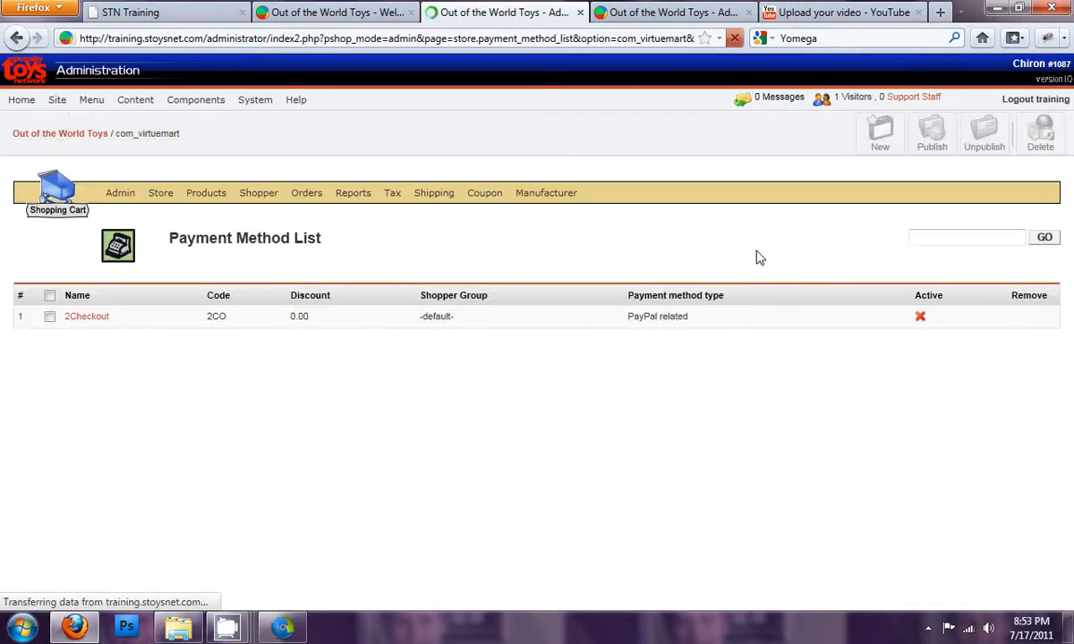
{"action": "scroll", "coordinate": [653, 297], "scroll_direction": "down", "scroll_amount": 5}
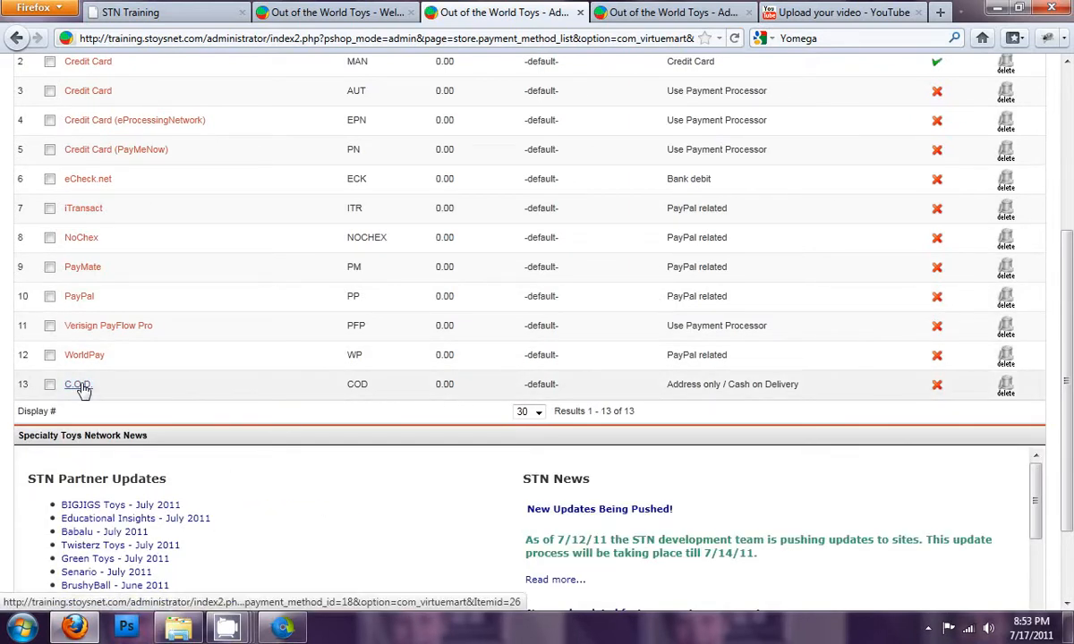
{"action": "left_click", "coordinate": [82, 387]}
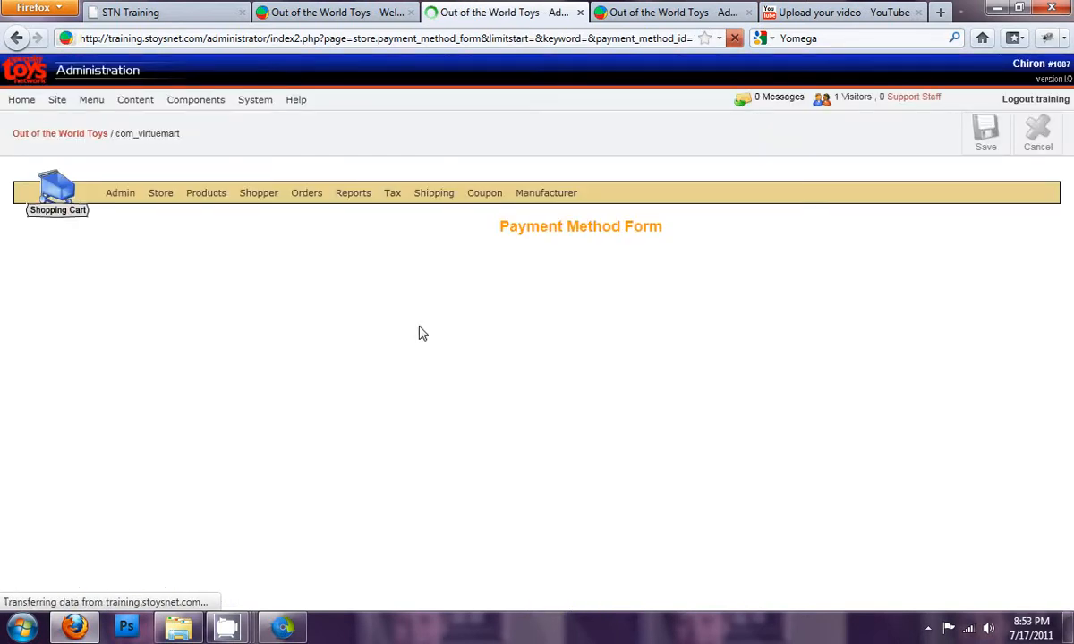
{"action": "scroll", "coordinate": [421, 333], "scroll_direction": "down", "scroll_amount": 4}
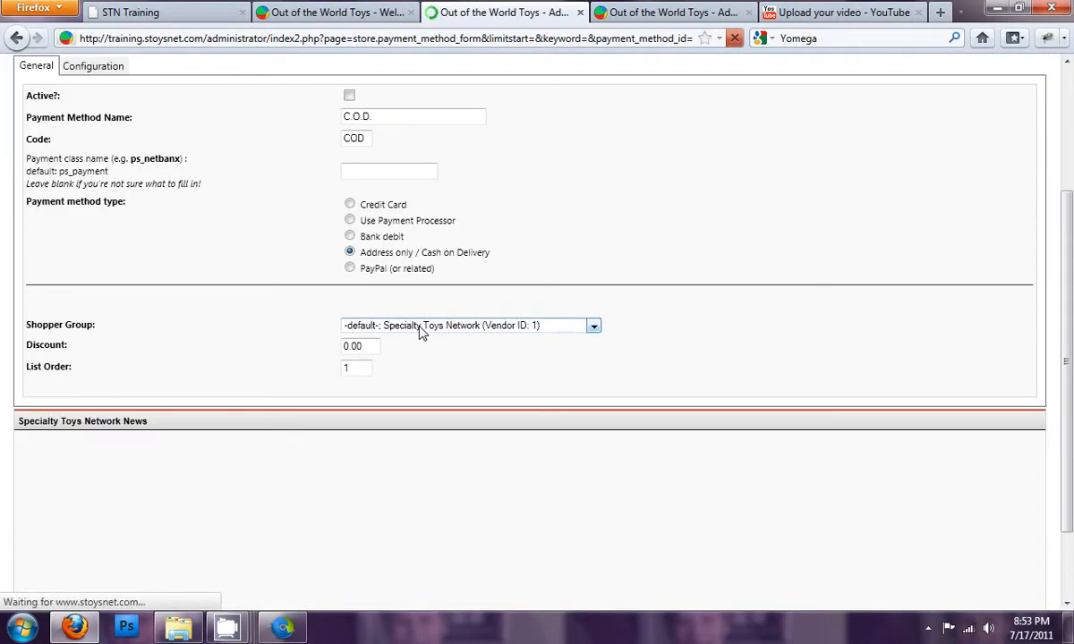
{"action": "left_click", "coordinate": [422, 326]}
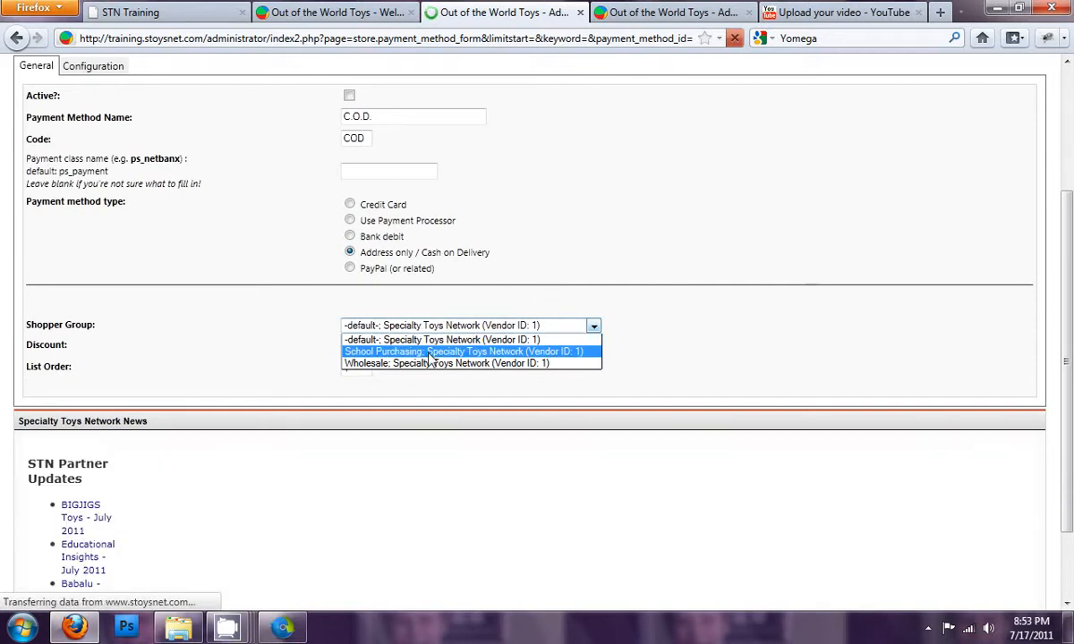
{"action": "left_click", "coordinate": [428, 352]}
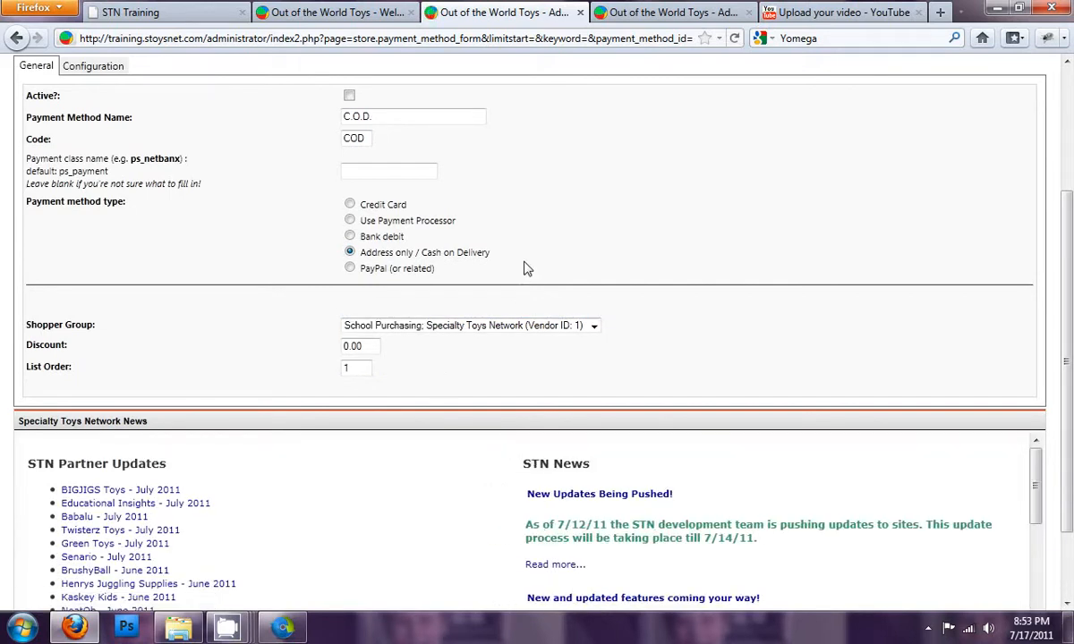
Mark the C.O.D. payment method as active and save it.
{"action": "left_click", "coordinate": [349, 95]}
{"action": "left_click", "coordinate": [367, 137]}
{"action": "scroll", "coordinate": [734, 264], "scroll_direction": "up", "scroll_amount": 4}
{"action": "left_click", "coordinate": [971, 134]}
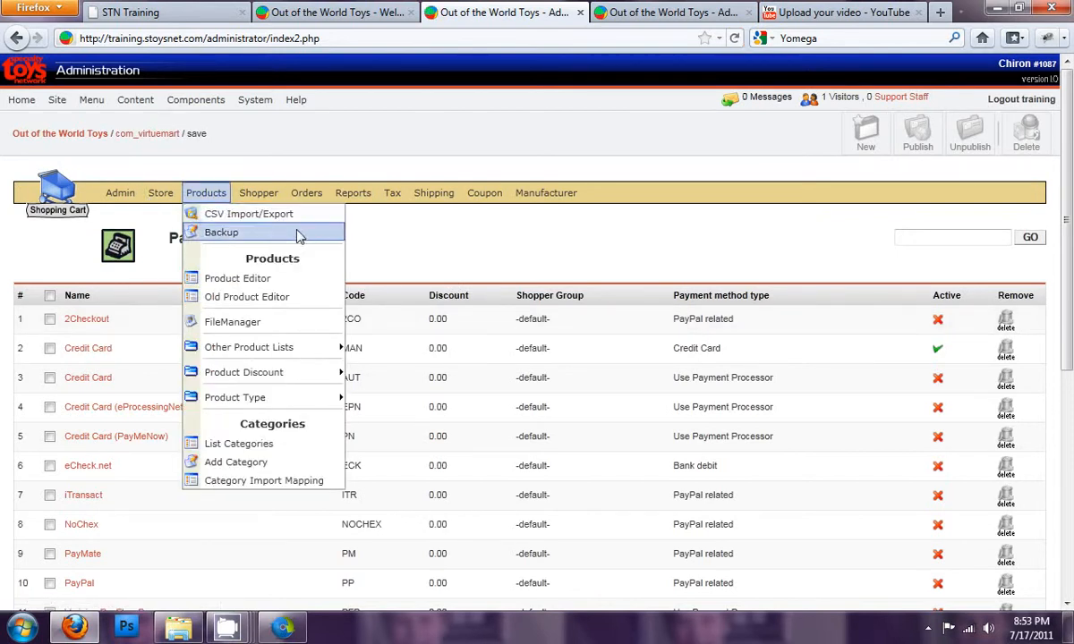
Open the shopping cart's user list and check the registered shopper's assigned shopper group.
{"action": "mouse_move", "coordinate": [170, 199]}
{"action": "mouse_move", "coordinate": [119, 193]}
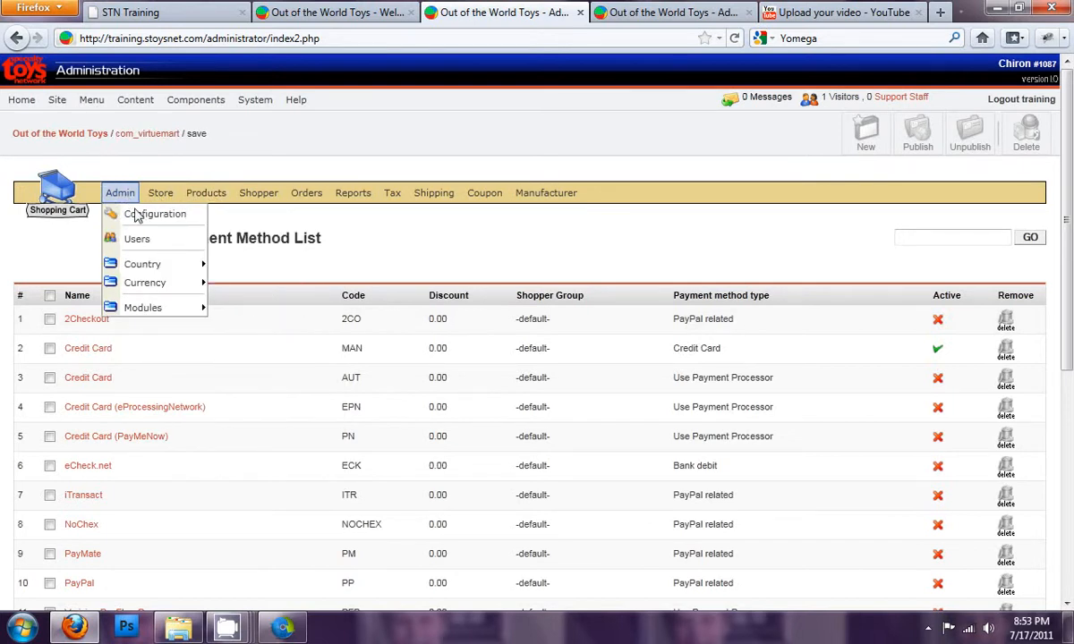
{"action": "left_click", "coordinate": [136, 231]}
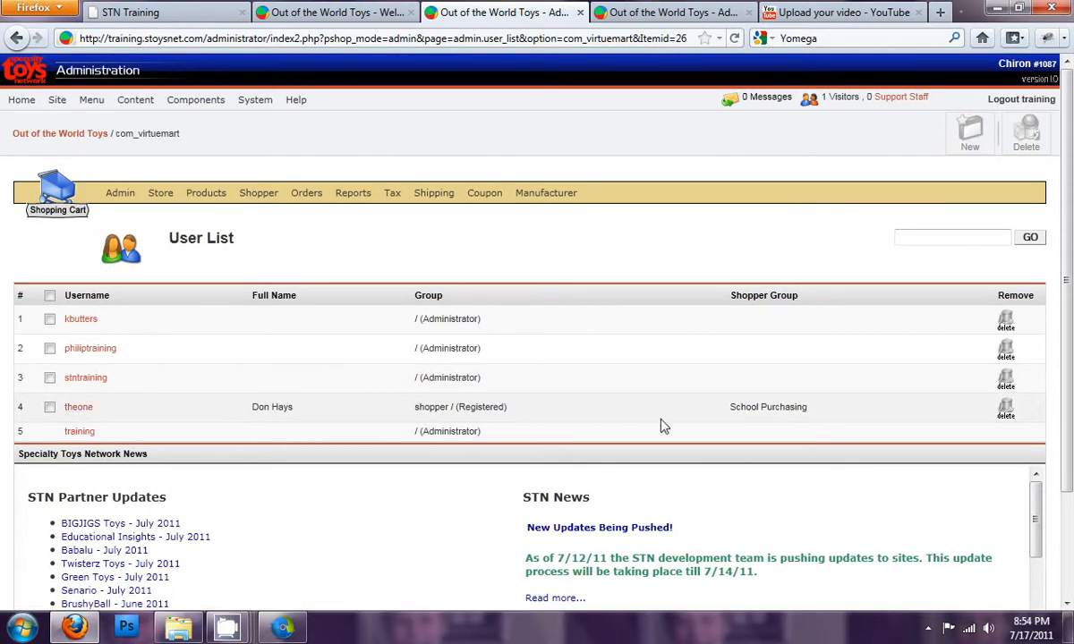
{"action": "left_click_drag", "start_coordinate": [729, 408], "coordinate": [799, 405]}
{"action": "left_click", "coordinate": [811, 414]}
View the discounted prices in the storefront's Active Play department and on the Fireball Black Cap product page.
{"action": "left_click", "coordinate": [358, 16]}
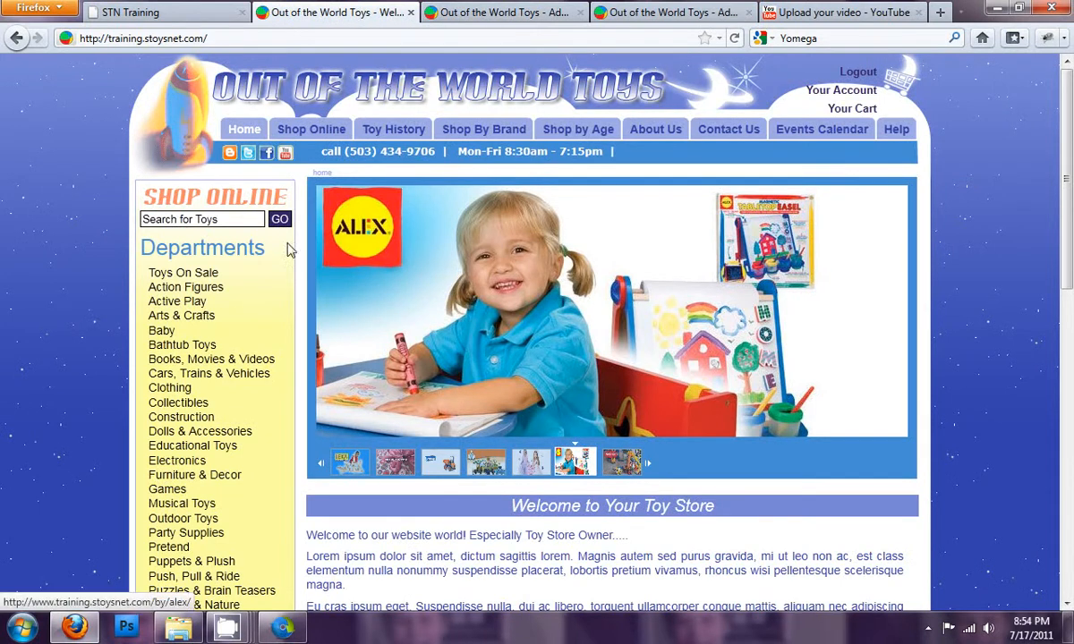
{"action": "left_click", "coordinate": [183, 305]}
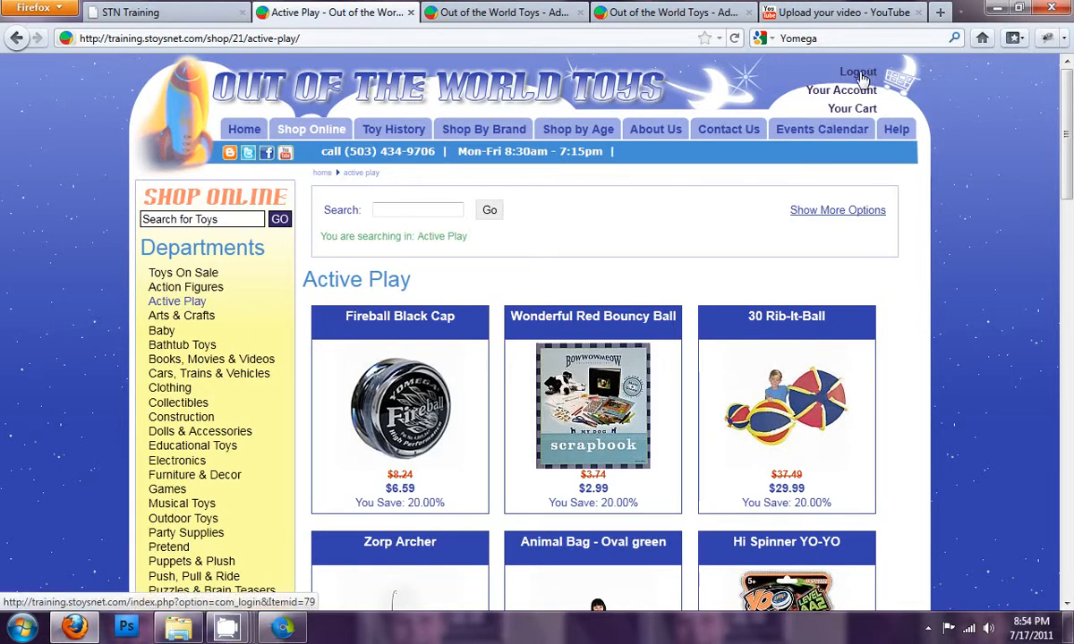
{"action": "left_click", "coordinate": [394, 429]}
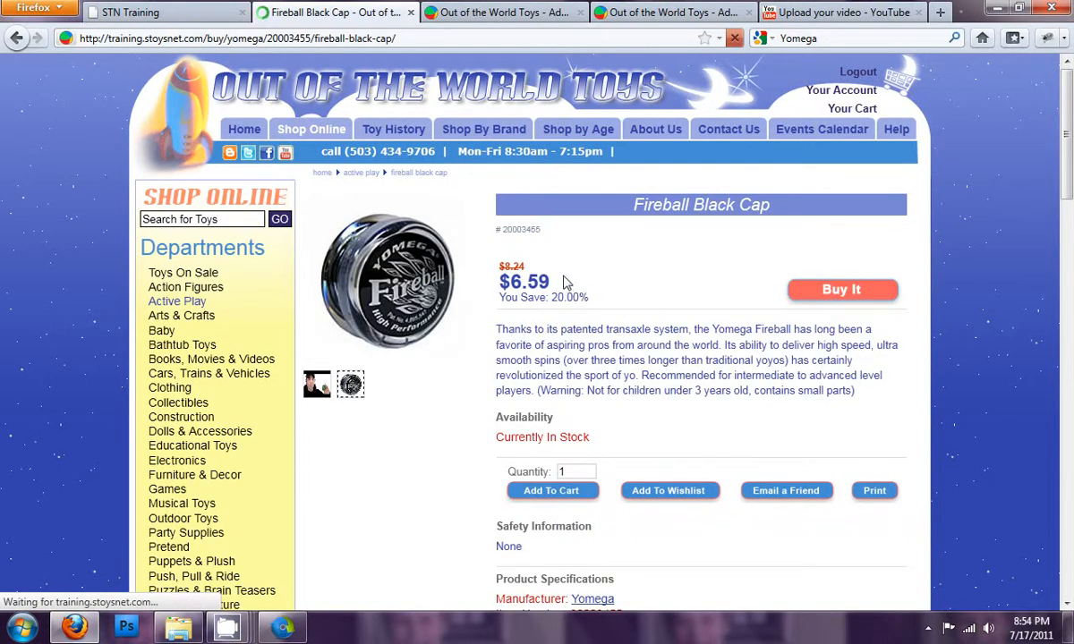
Open the admin product editor and compare the Fireball Black Cap's base price and discount with its storefront price and the shopper's group.
{"action": "left_click", "coordinate": [664, 16]}
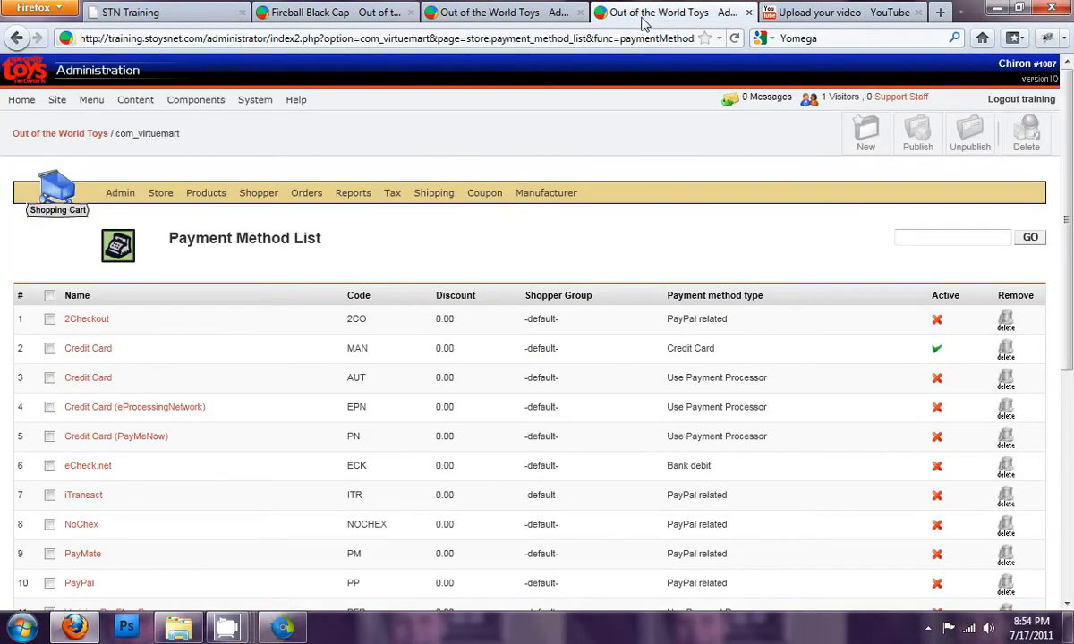
{"action": "mouse_move", "coordinate": [216, 194]}
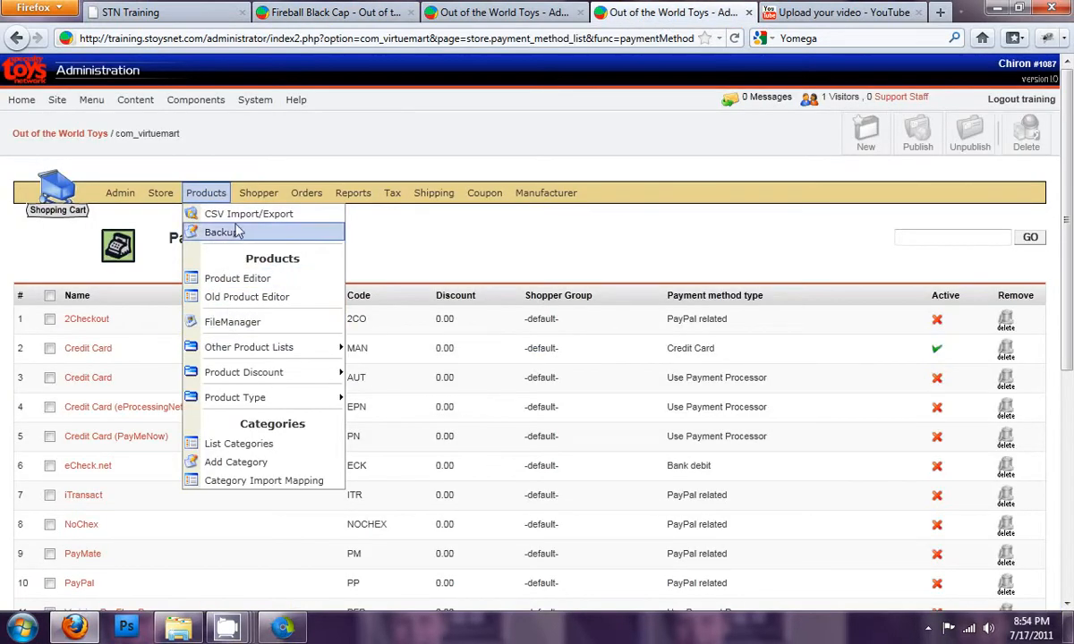
{"action": "left_click", "coordinate": [226, 279]}
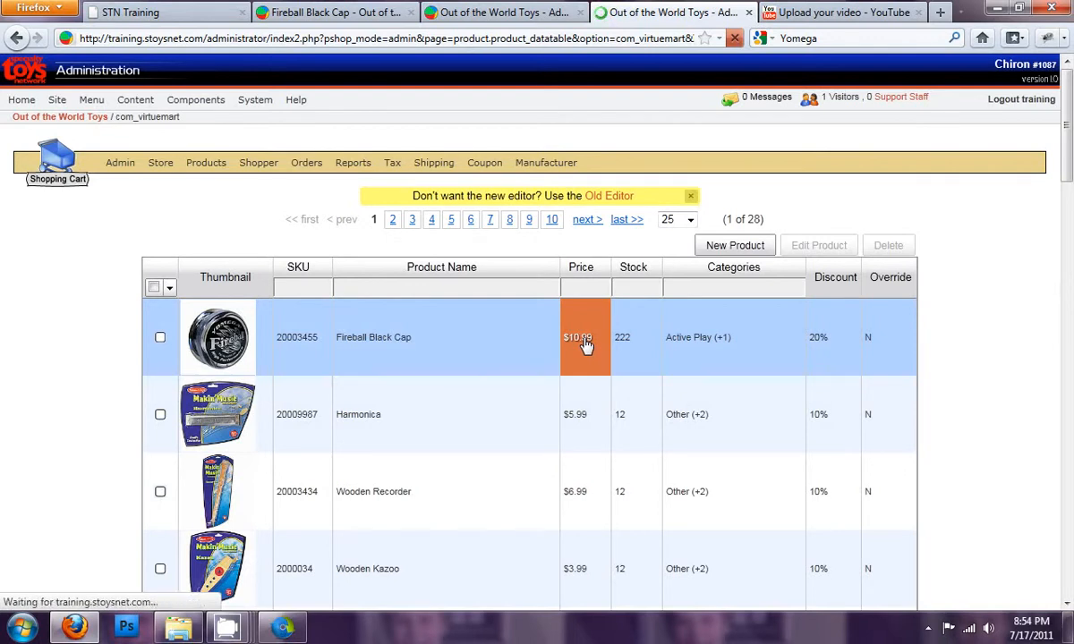
{"action": "left_click", "coordinate": [502, 19]}
{"action": "left_click", "coordinate": [353, 13]}
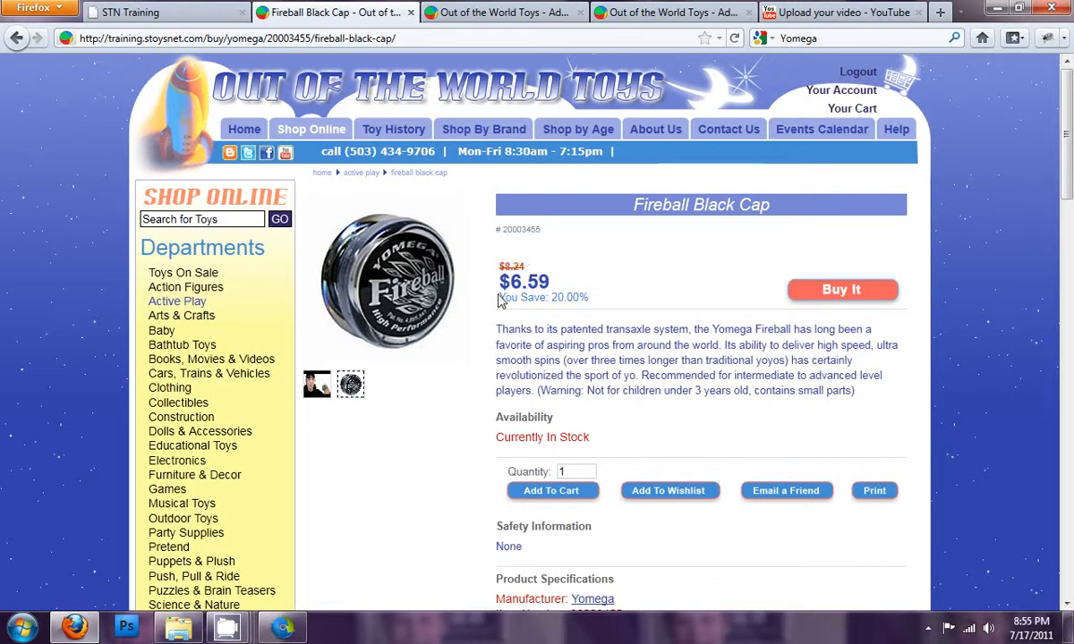
{"action": "left_click", "coordinate": [650, 11]}
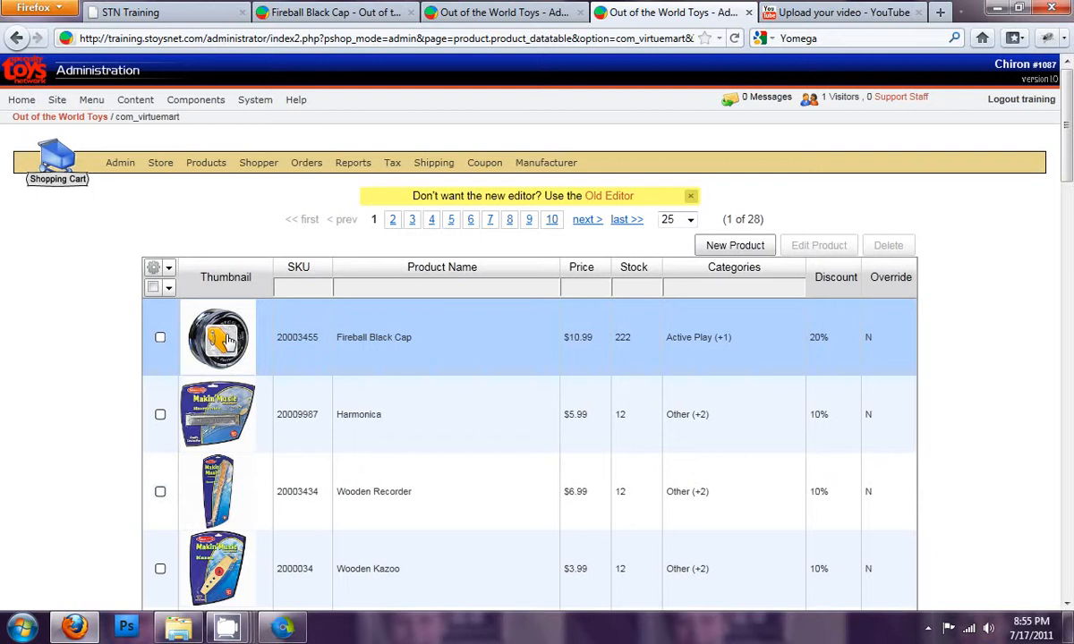
{"action": "left_click", "coordinate": [548, 14]}
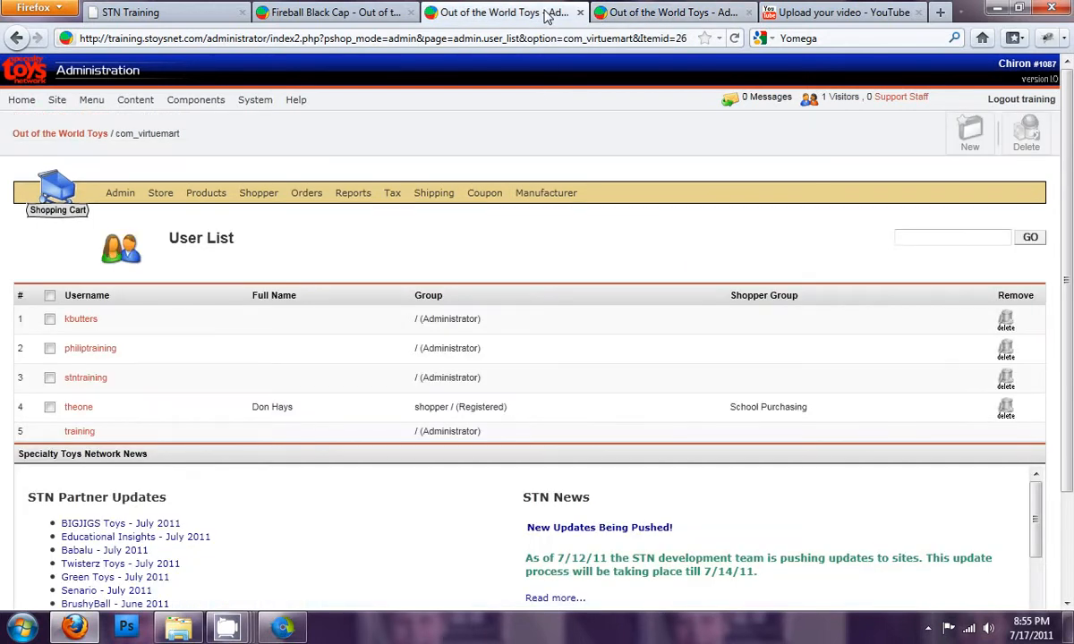
{"action": "left_click", "coordinate": [629, 15]}
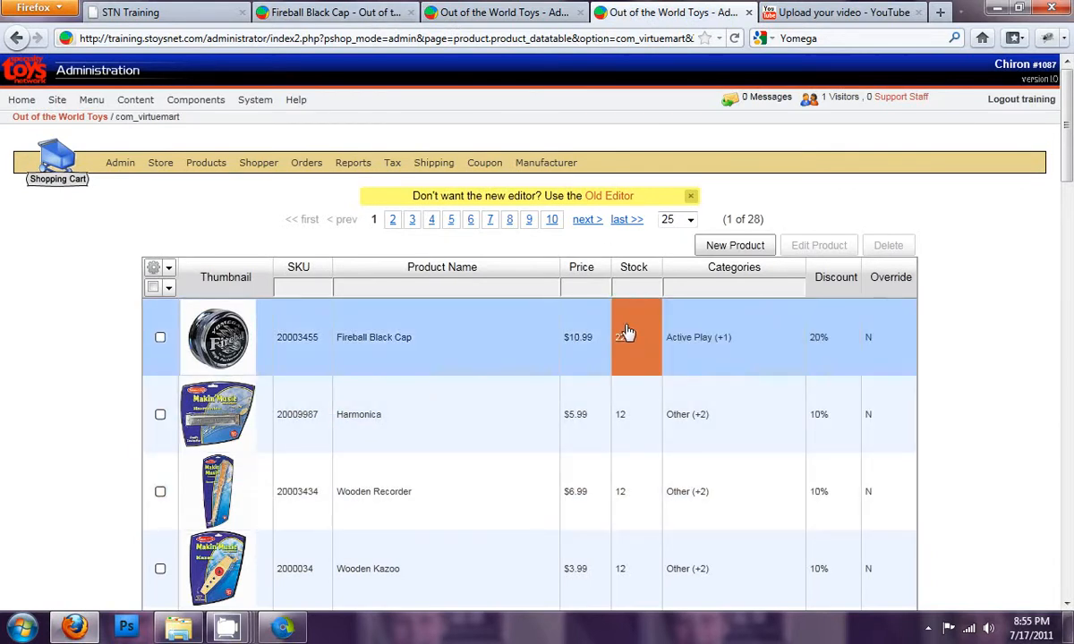
{"action": "left_click", "coordinate": [362, 16]}
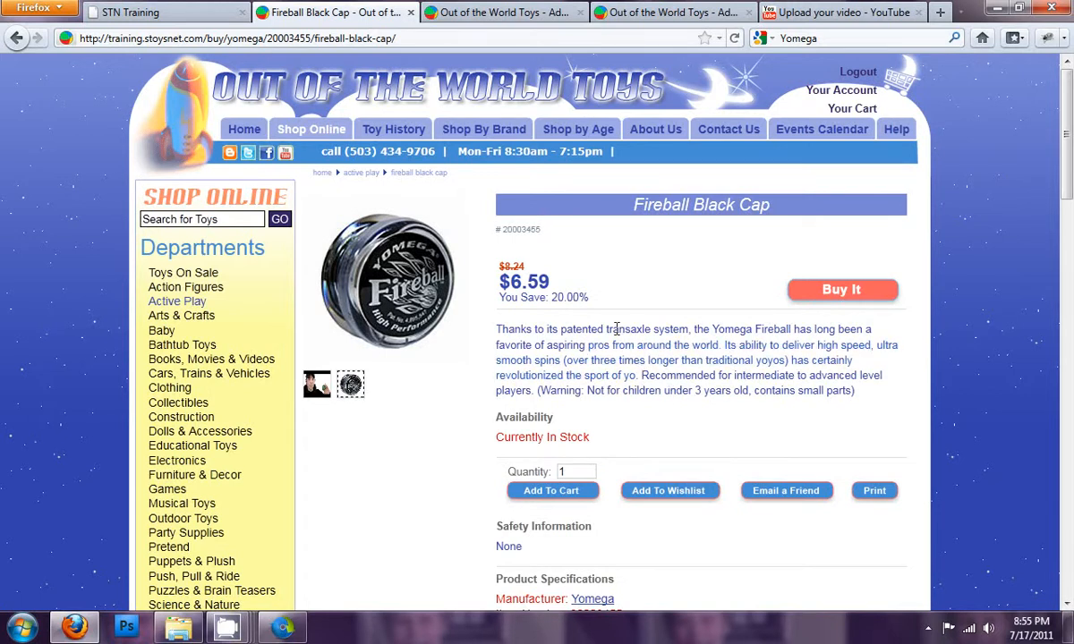
Add the Fireball Black Cap to the cart and reduce the order to 100 of them, without the Wooden Kazoo.
{"action": "left_click", "coordinate": [787, 286]}
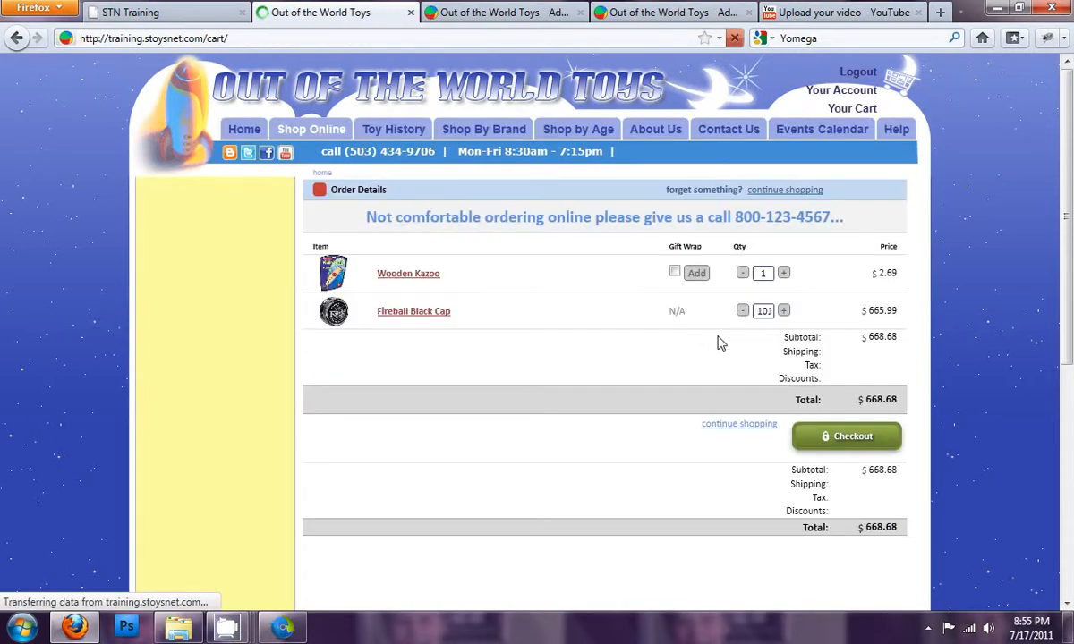
{"action": "left_click", "coordinate": [742, 311]}
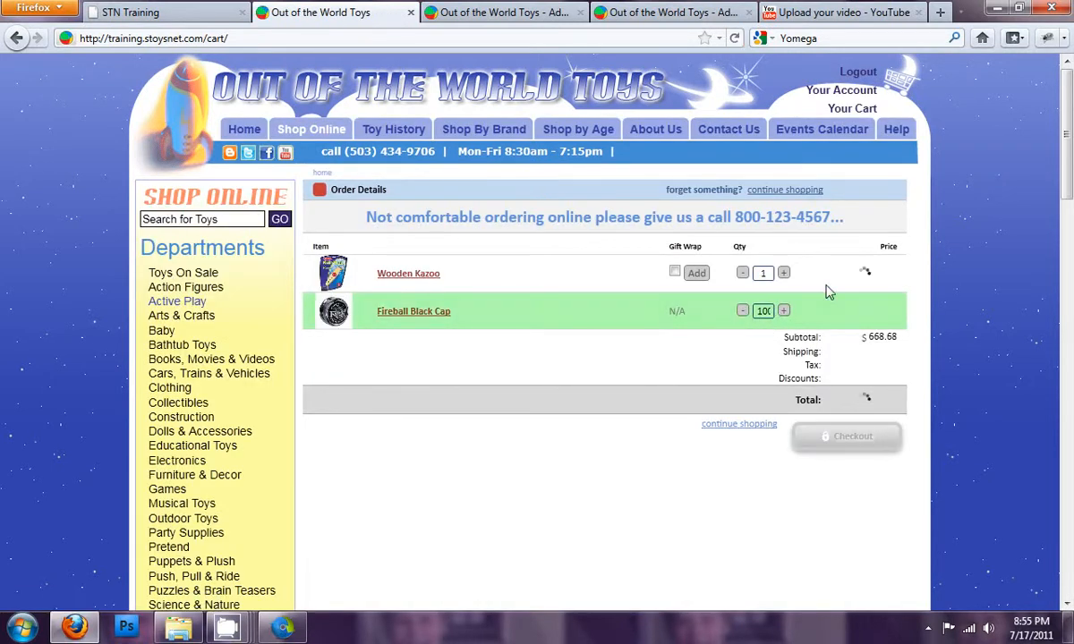
{"action": "left_click", "coordinate": [743, 273]}
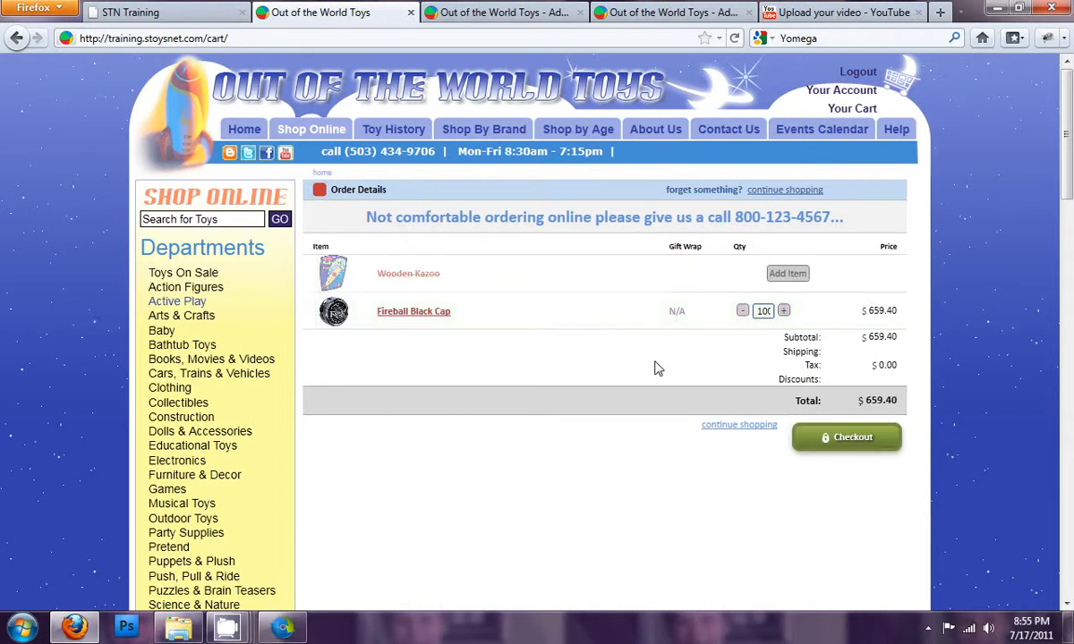
{"action": "left_click_drag", "start_coordinate": [868, 310], "coordinate": [895, 312]}
{"action": "left_click", "coordinate": [866, 311]}
{"action": "left_click_drag", "start_coordinate": [758, 311], "coordinate": [778, 315]}
{"action": "left_click", "coordinate": [756, 347]}
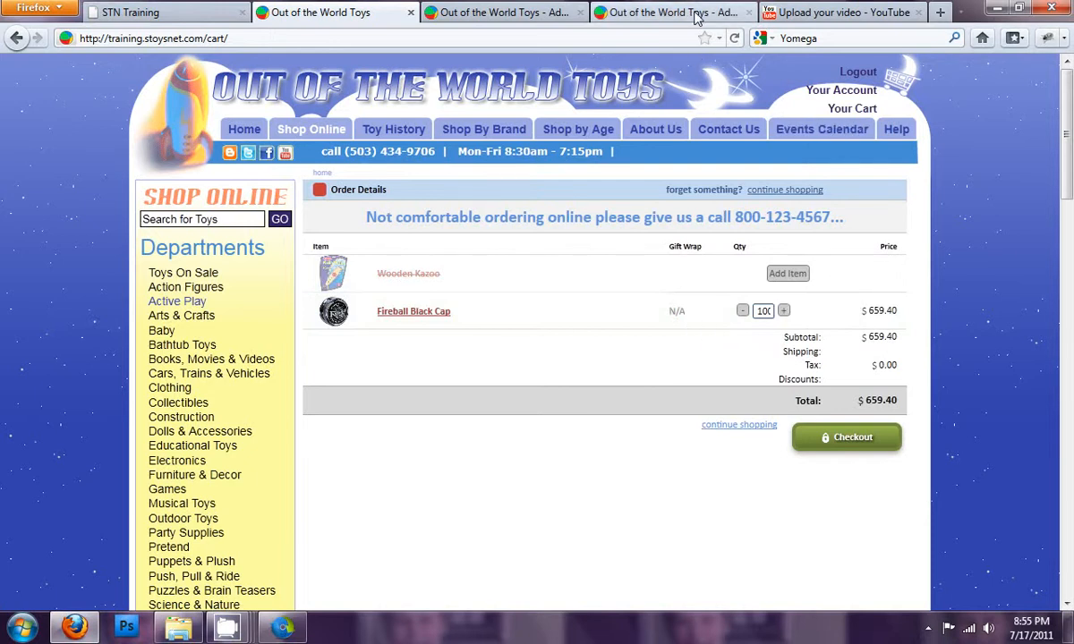
Proceed from the cart to secure checkout and try to save the prefilled billing information.
{"action": "left_click", "coordinate": [854, 443]}
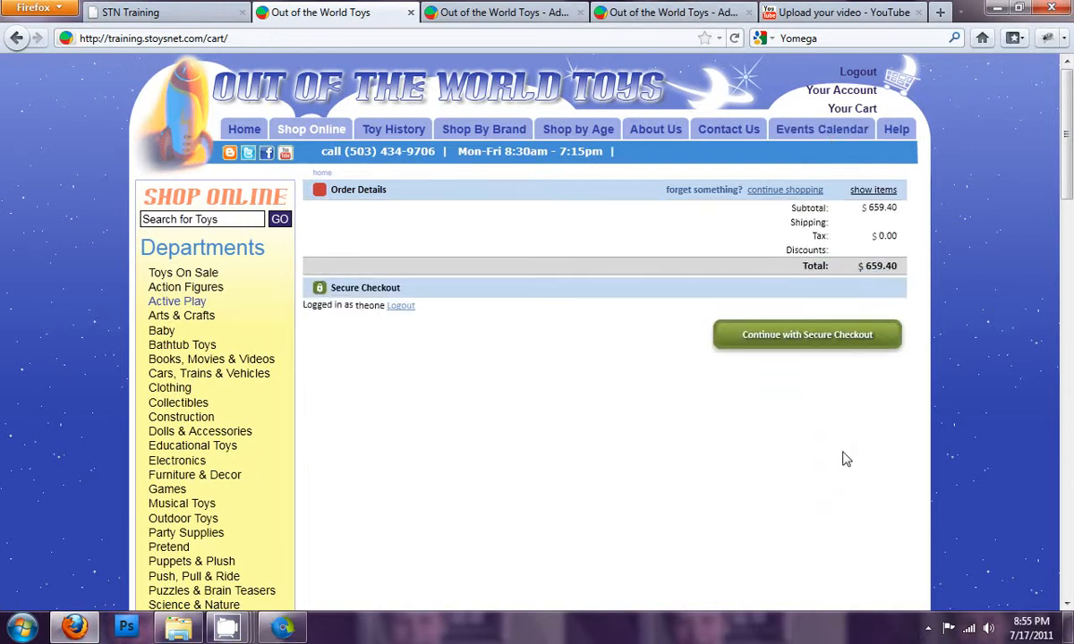
{"action": "left_click", "coordinate": [822, 340]}
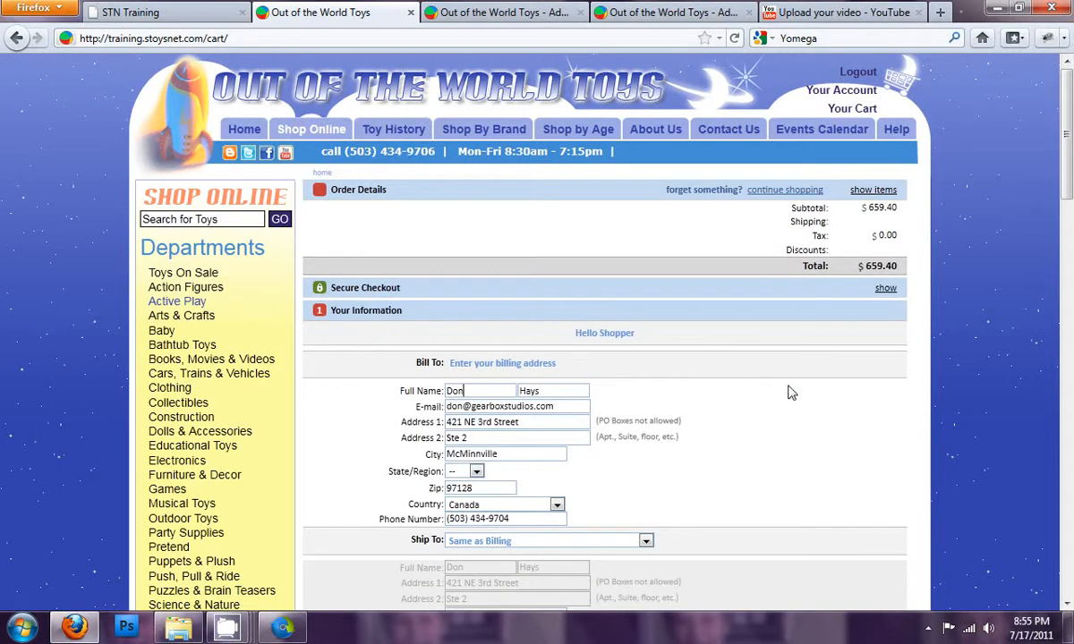
{"action": "scroll", "coordinate": [805, 438], "scroll_direction": "down", "scroll_amount": 5}
{"action": "left_click", "coordinate": [825, 428]}
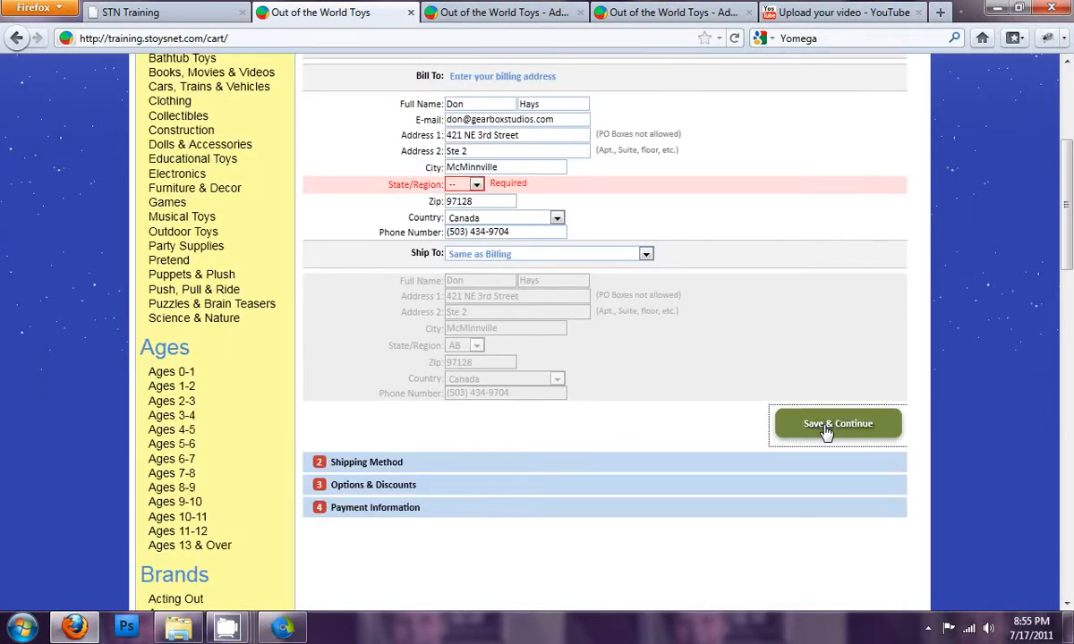
Set the billing country to United States and the state to OR, and save the billing information.
{"action": "left_click", "coordinate": [476, 185]}
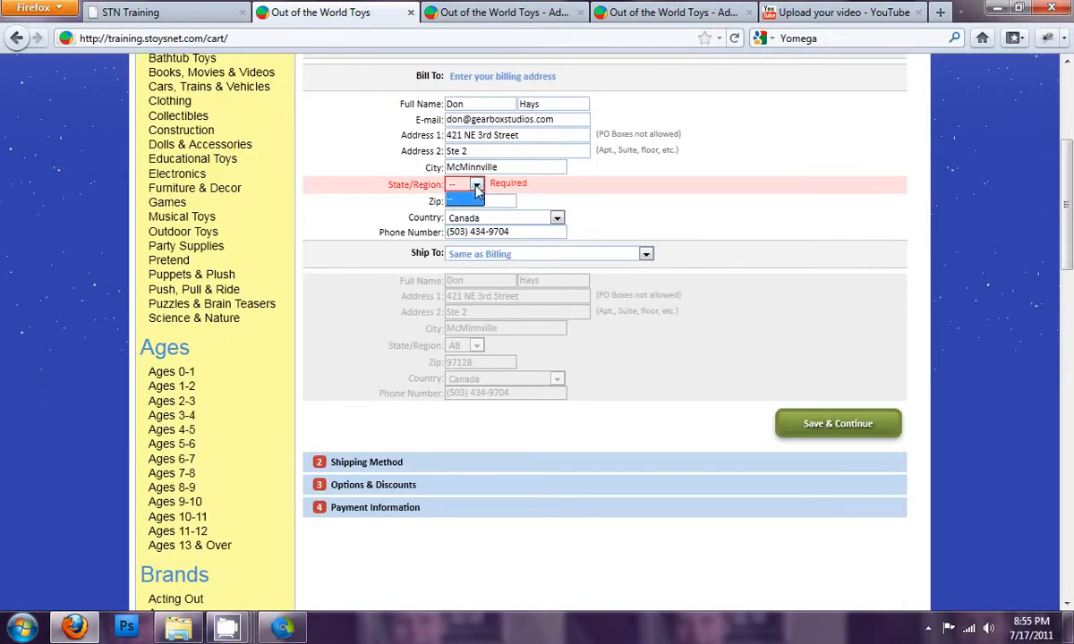
{"action": "left_click", "coordinate": [556, 217]}
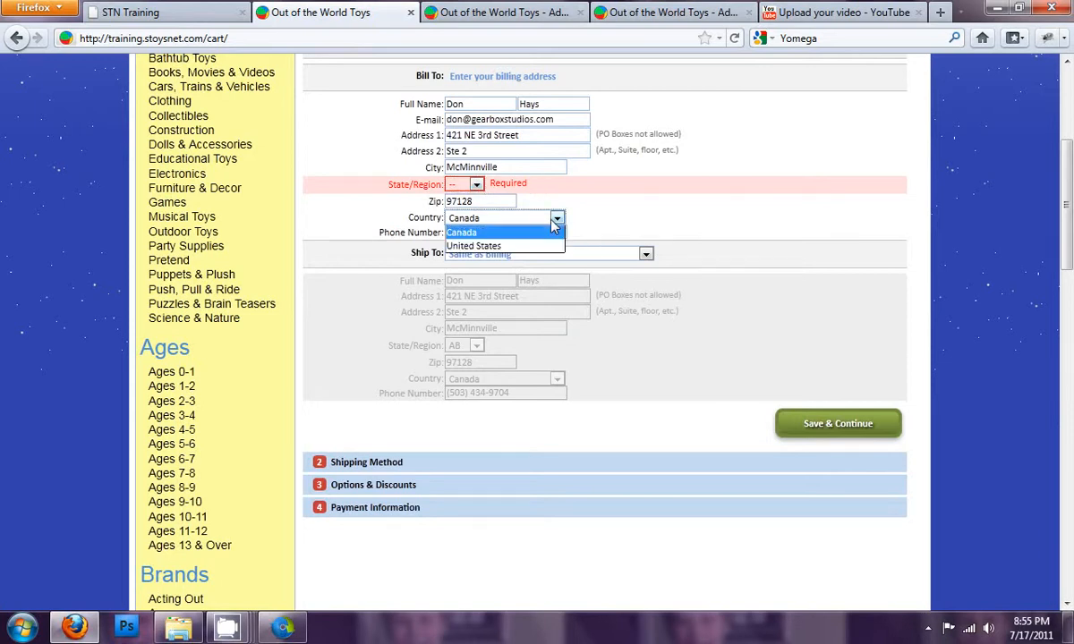
{"action": "left_click", "coordinate": [498, 240]}
{"action": "left_click", "coordinate": [478, 184]}
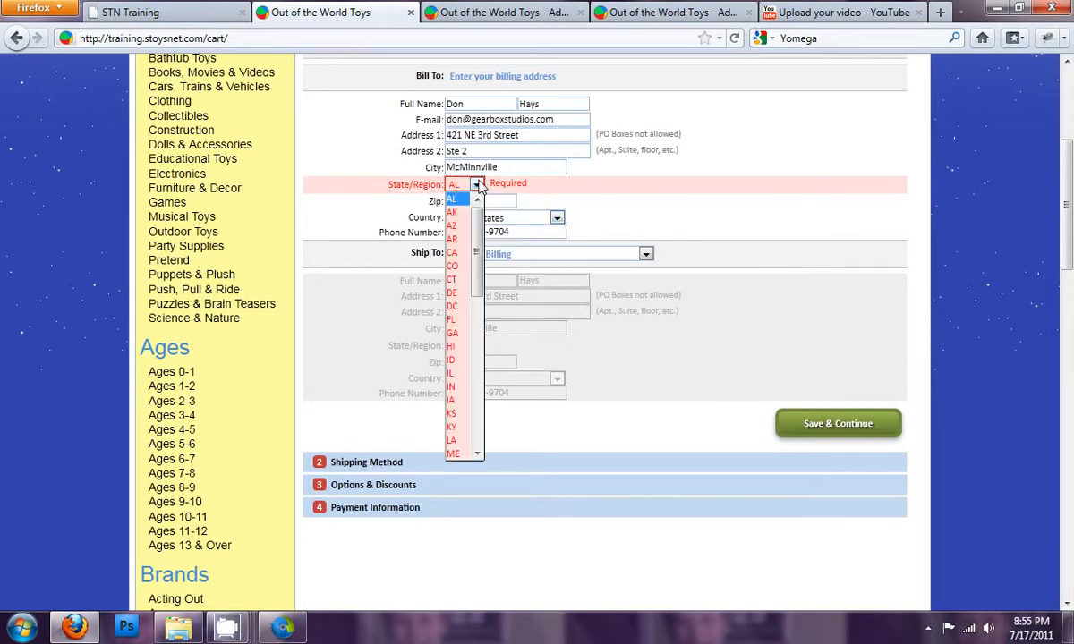
{"action": "type", "text": "or"}
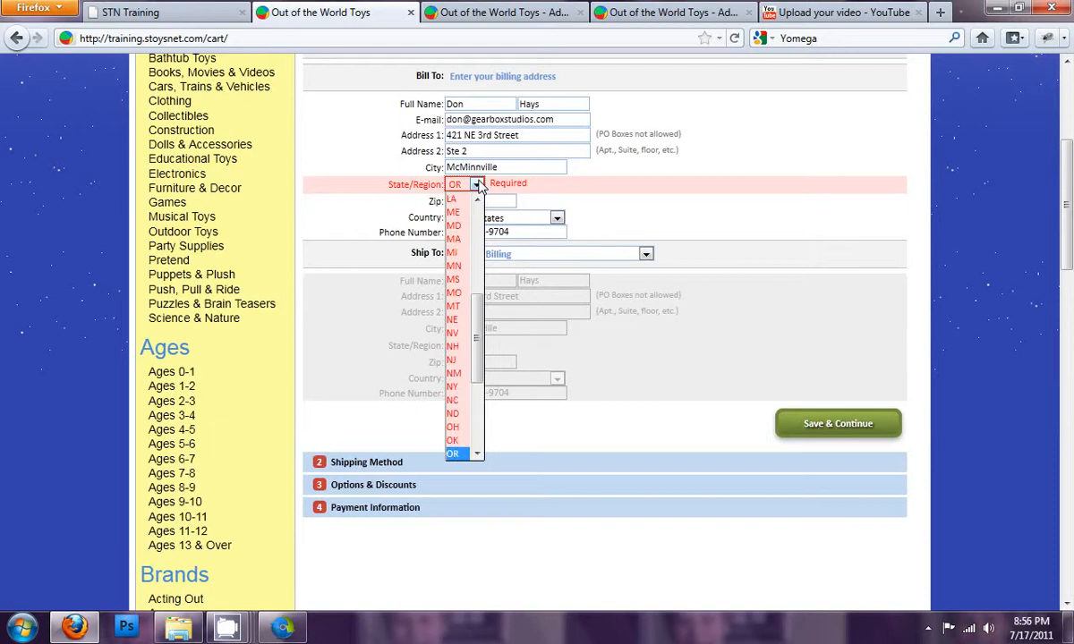
{"action": "key", "text": "Return"}
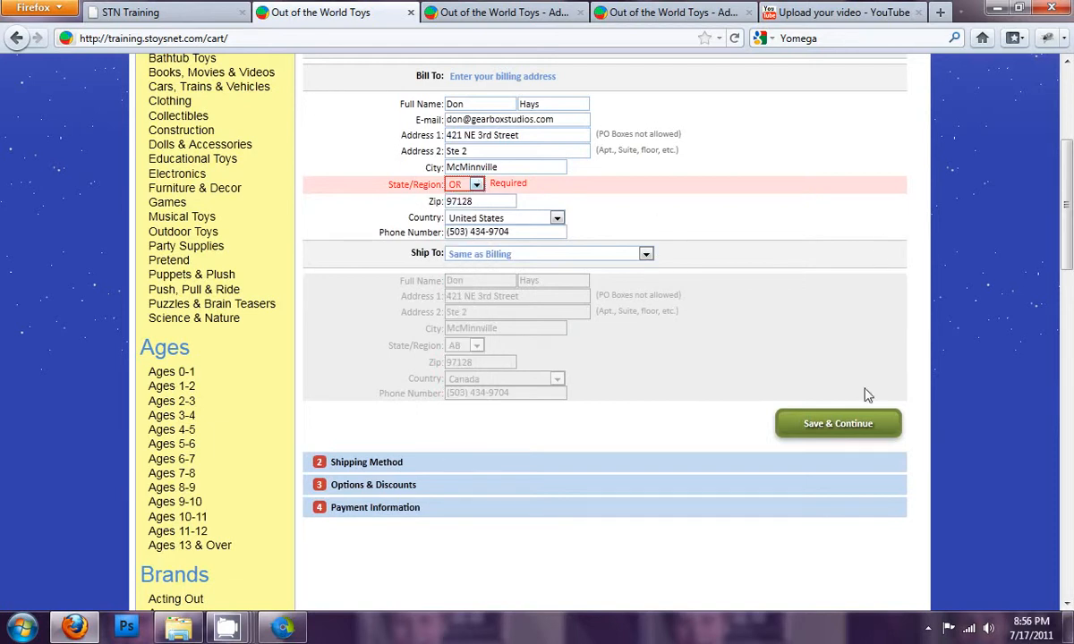
{"action": "left_click", "coordinate": [848, 426]}
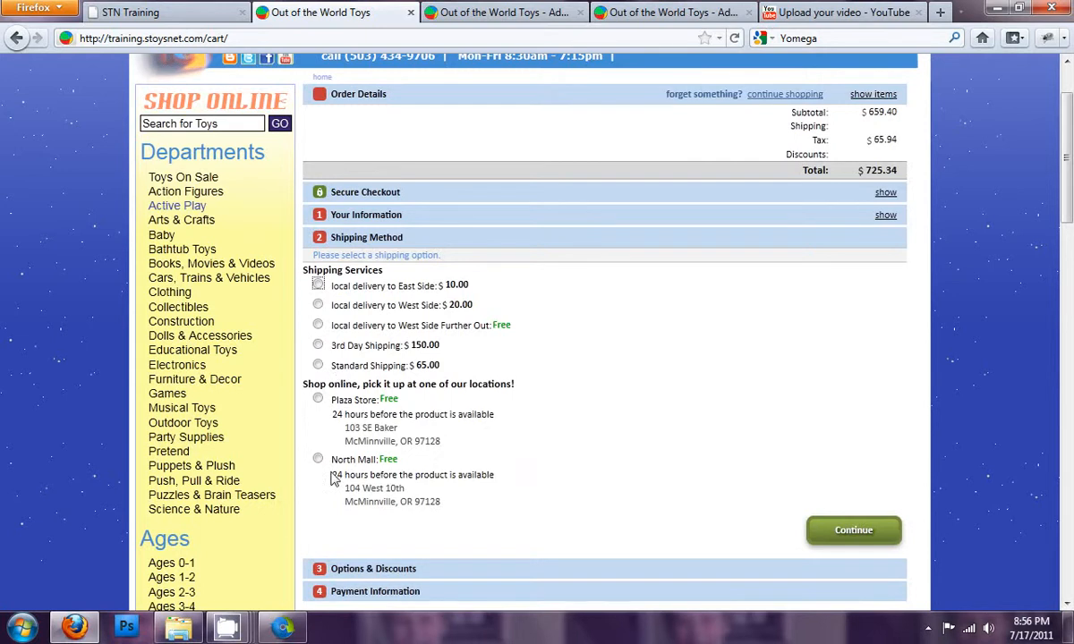
Choose free pickup at the Plaza Store as the shipping method and continue past the discount options without a coupon.
{"action": "left_click", "coordinate": [317, 400]}
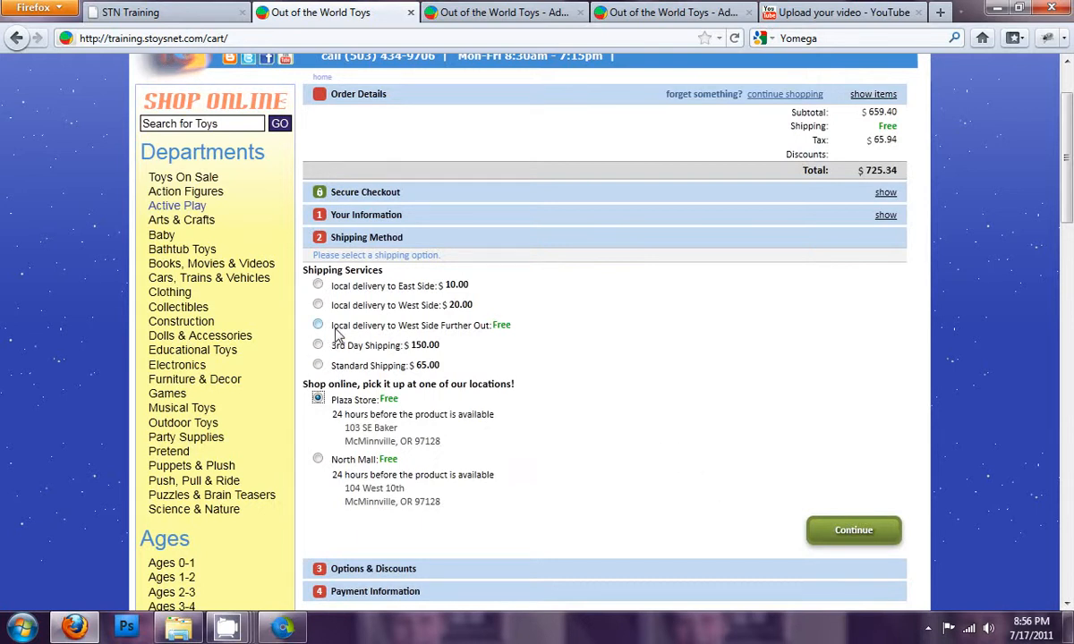
{"action": "left_click", "coordinate": [866, 528]}
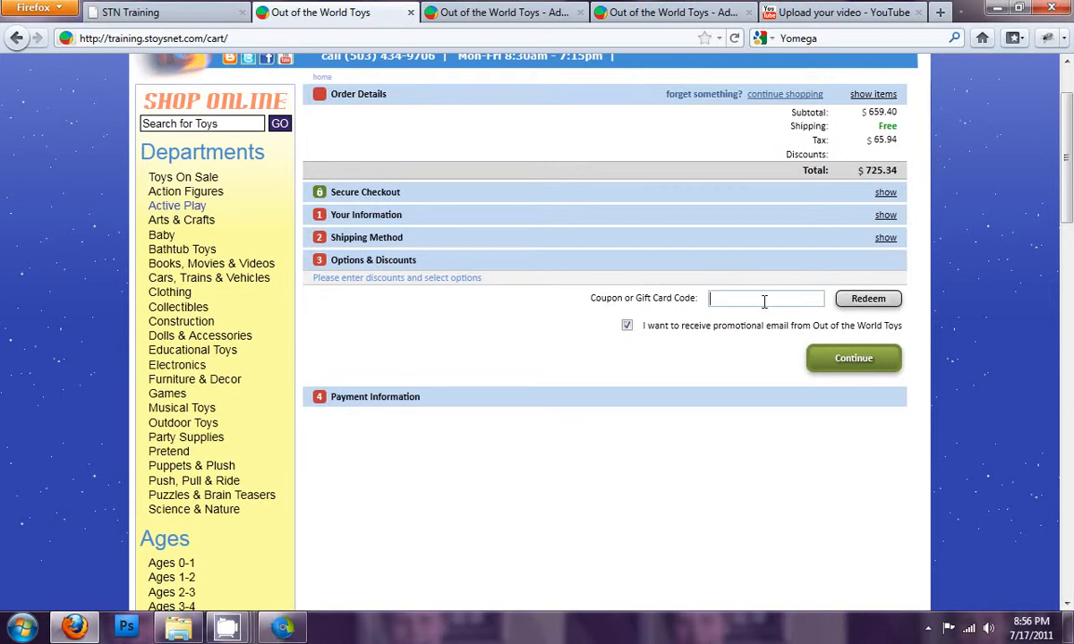
{"action": "left_click", "coordinate": [883, 351]}
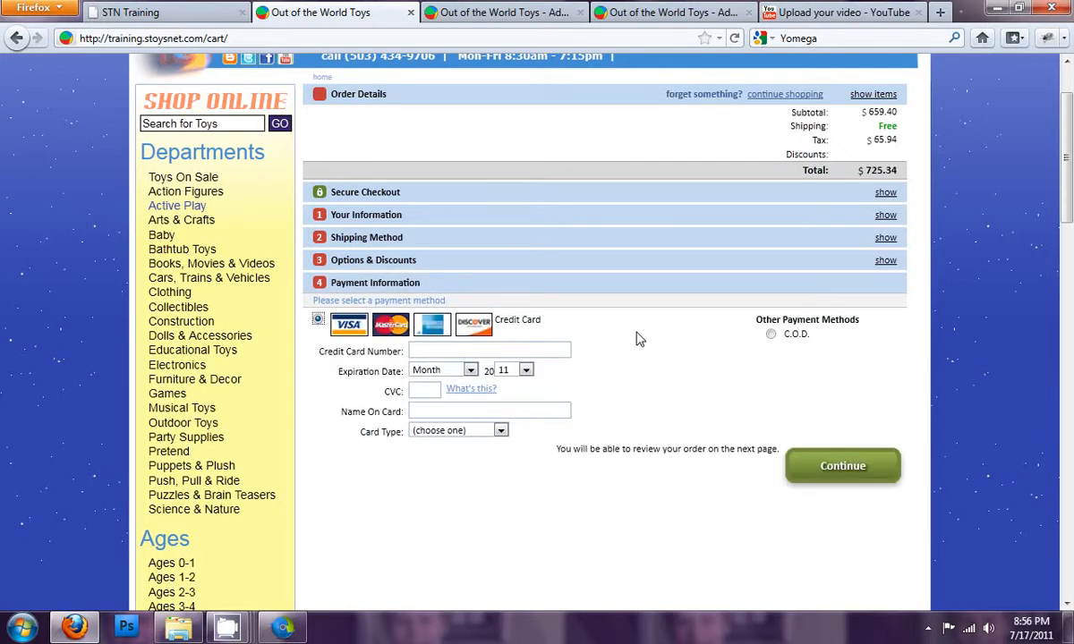
Select C.O.D. as the payment method and continue to the order review.
{"action": "left_click_drag", "start_coordinate": [814, 322], "coordinate": [797, 315]}
{"action": "left_click", "coordinate": [801, 336]}
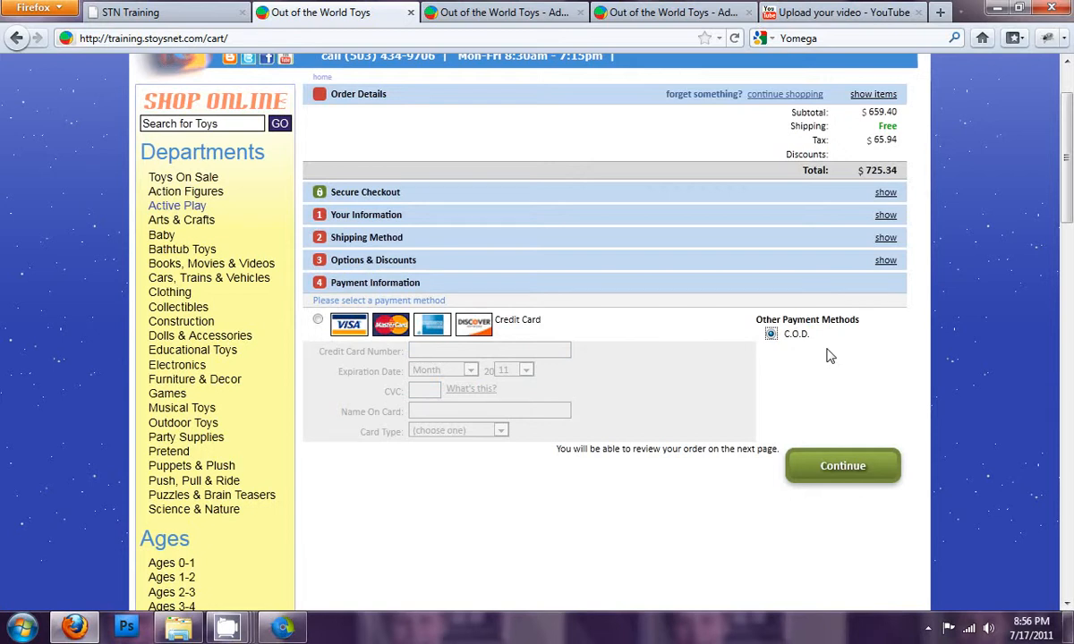
{"action": "left_click", "coordinate": [841, 466]}
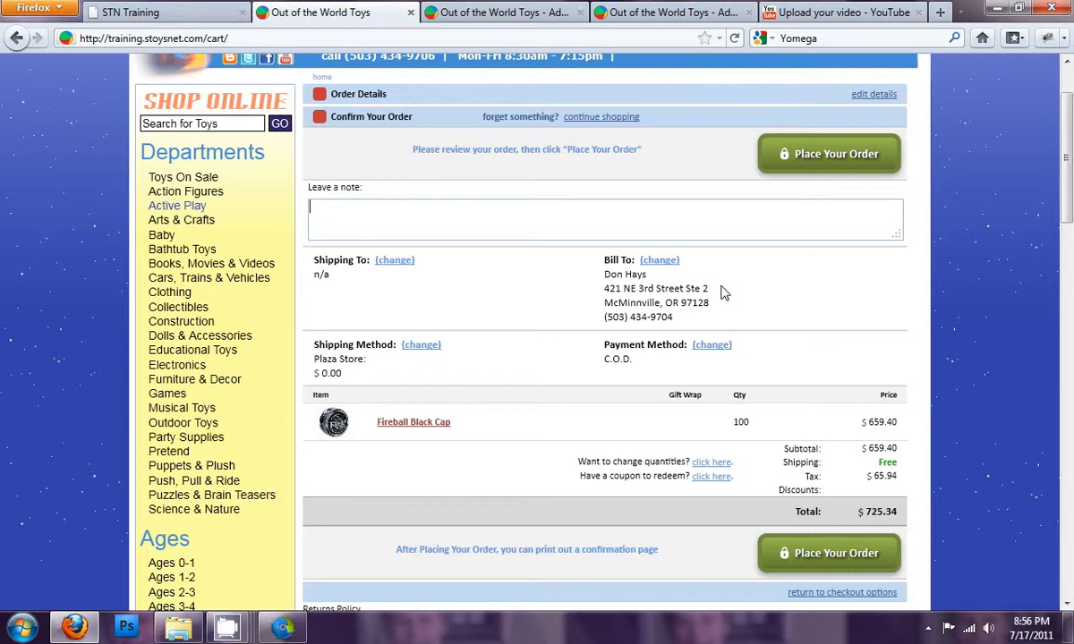
Review the order's shipping, payment and item details, and place the order.
{"action": "scroll", "coordinate": [723, 292], "scroll_direction": "up", "scroll_amount": 2}
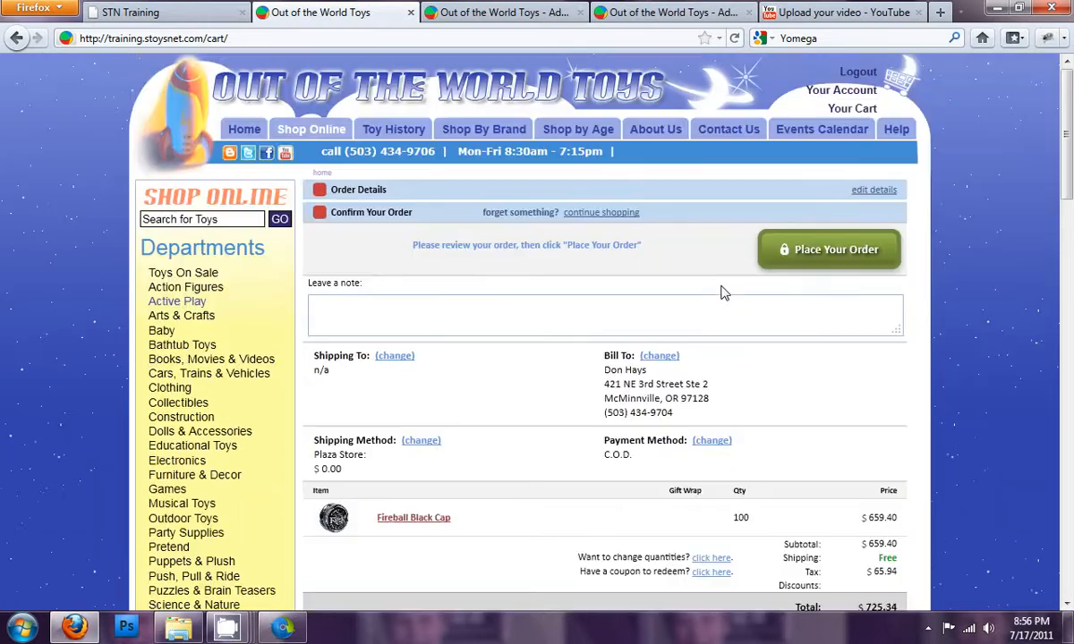
{"action": "left_click", "coordinate": [508, 13]}
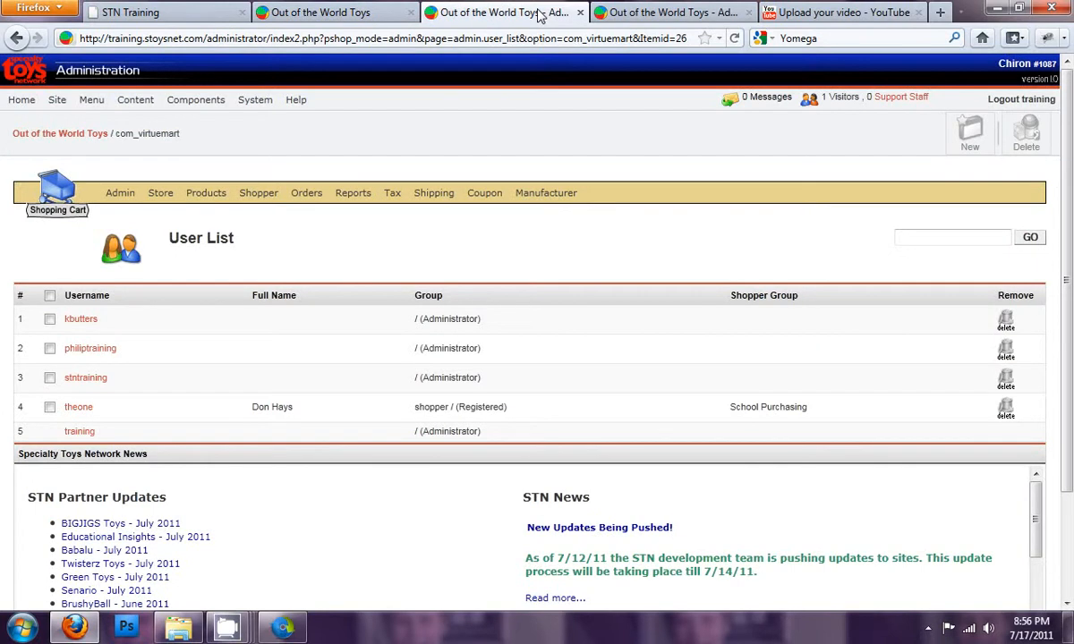
{"action": "left_click", "coordinate": [635, 13]}
{"action": "left_click", "coordinate": [322, 12]}
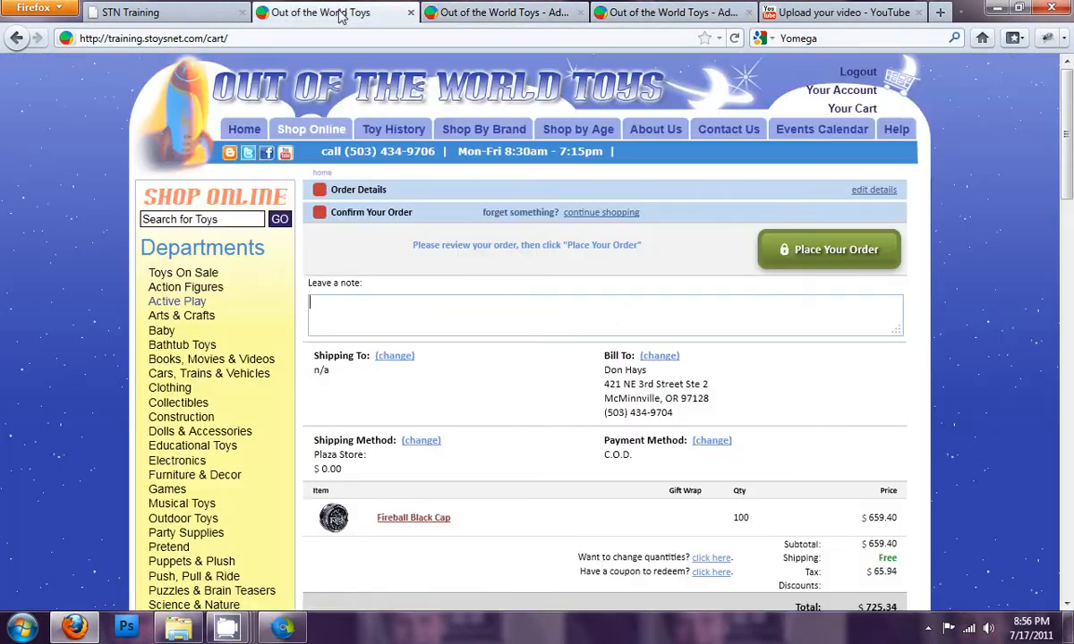
{"action": "scroll", "coordinate": [855, 317], "scroll_direction": "down", "scroll_amount": 2}
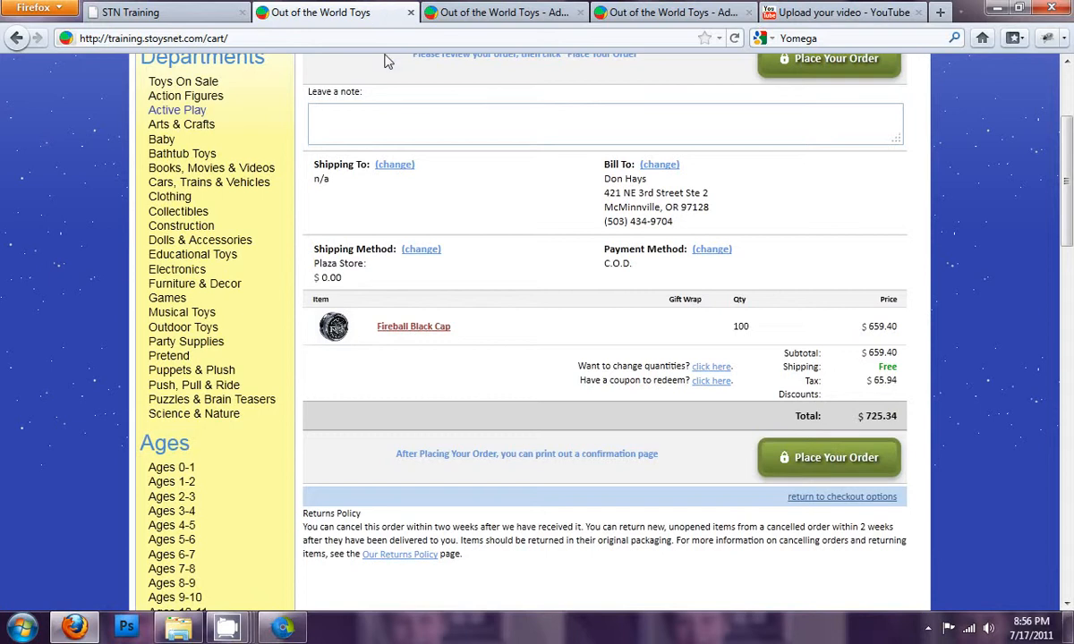
{"action": "left_click", "coordinate": [832, 461]}
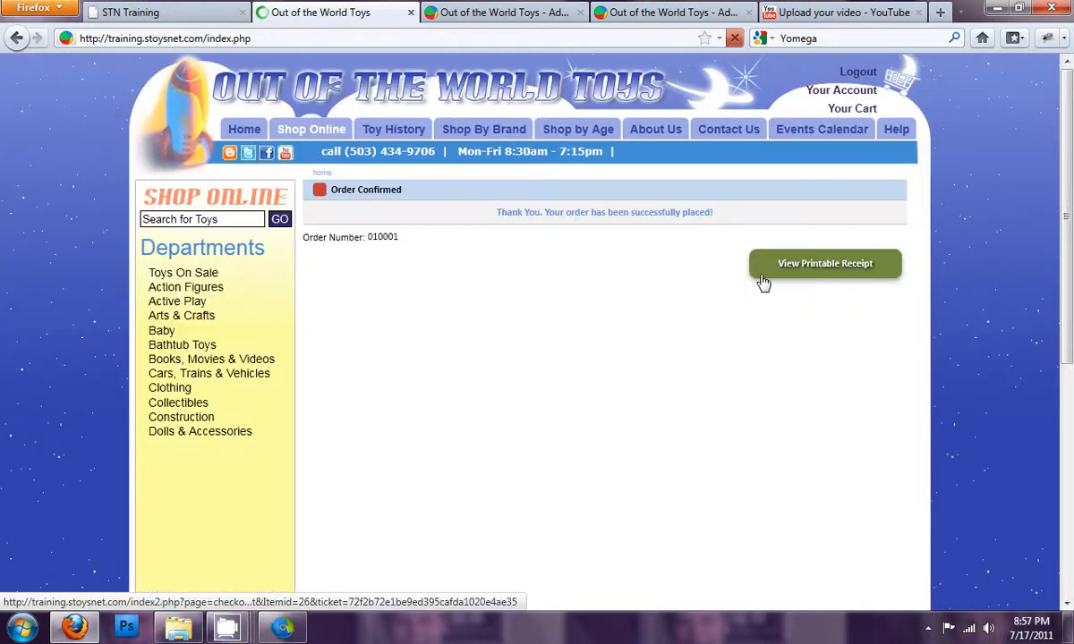
Open the placed order's printable receipt and examine its local pickup shipping details.
{"action": "left_click", "coordinate": [824, 271]}
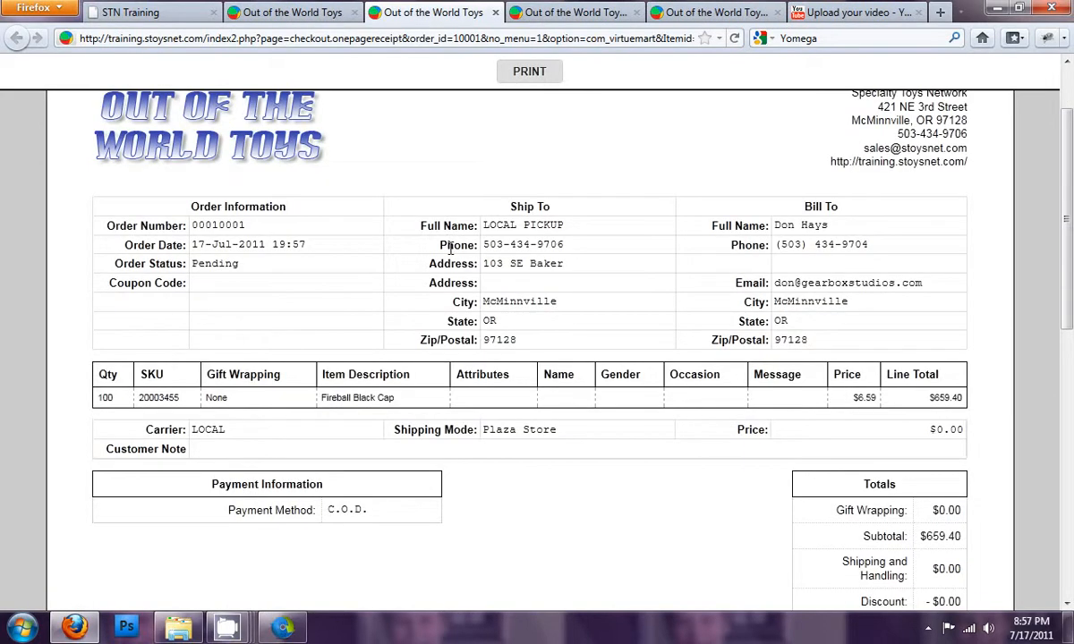
{"action": "scroll", "coordinate": [474, 260], "scroll_direction": "down", "scroll_amount": 3}
{"action": "scroll", "coordinate": [487, 271], "scroll_direction": "up", "scroll_amount": 5}
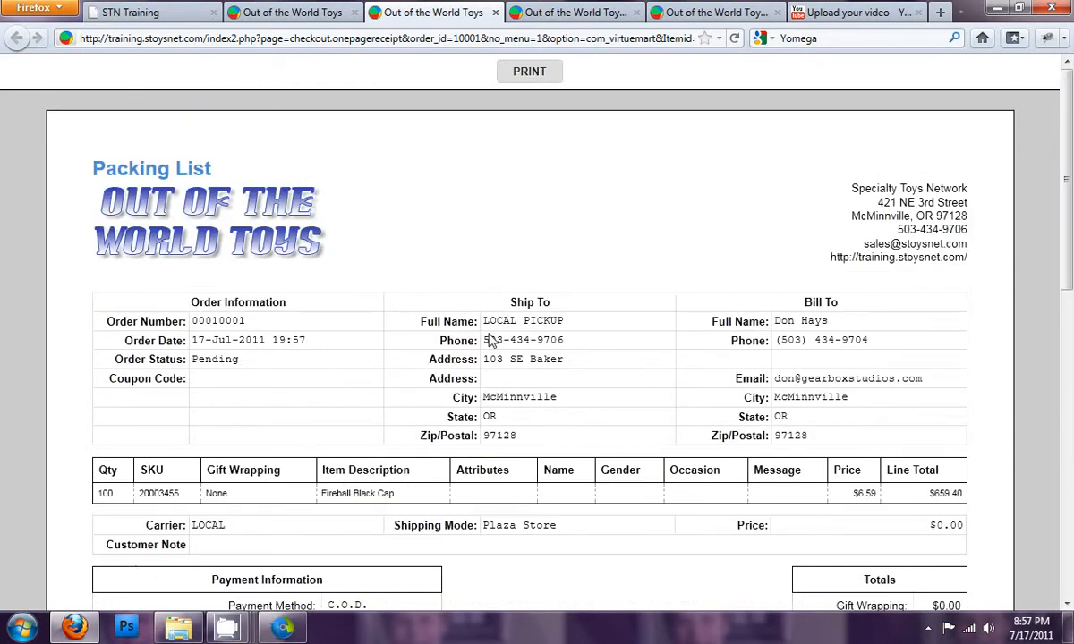
{"action": "left_click_drag", "start_coordinate": [487, 320], "coordinate": [555, 356]}
{"action": "left_click", "coordinate": [555, 356]}
Examine the receipt's subtotal, payment method and return policy text.
{"action": "scroll", "coordinate": [508, 425], "scroll_direction": "down", "scroll_amount": 5}
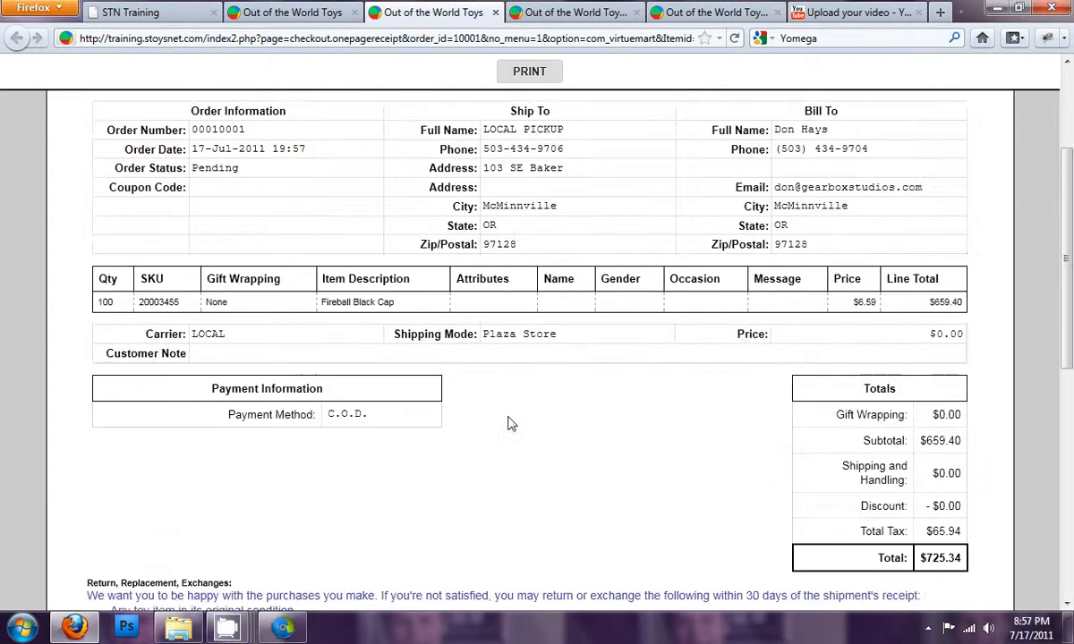
{"action": "scroll", "coordinate": [523, 413], "scroll_direction": "up", "scroll_amount": 1}
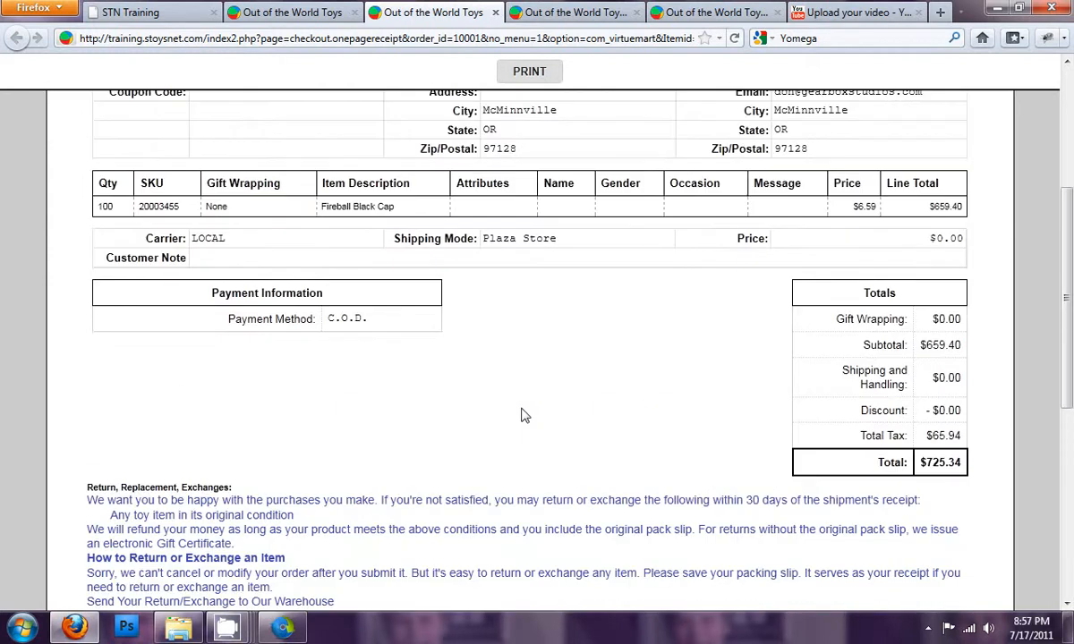
{"action": "left_click_drag", "start_coordinate": [922, 345], "coordinate": [965, 349]}
{"action": "left_click", "coordinate": [924, 359]}
{"action": "left_click_drag", "start_coordinate": [322, 319], "coordinate": [403, 326]}
{"action": "left_click", "coordinate": [402, 327]}
{"action": "scroll", "coordinate": [395, 395], "scroll_direction": "down", "scroll_amount": 5}
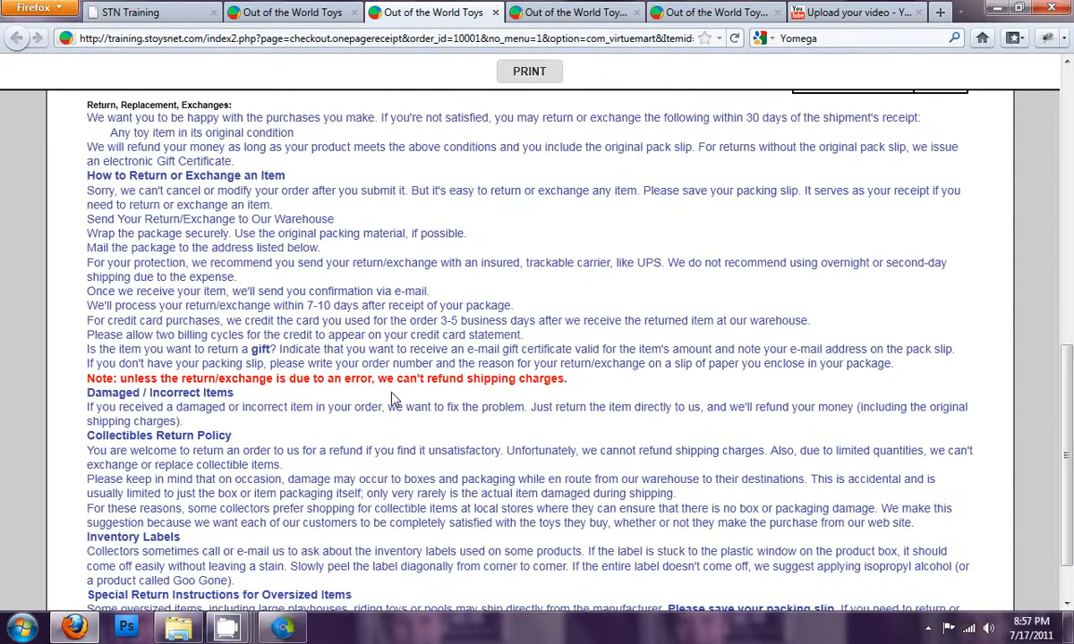
{"action": "scroll", "coordinate": [394, 400], "scroll_direction": "up", "scroll_amount": 6}
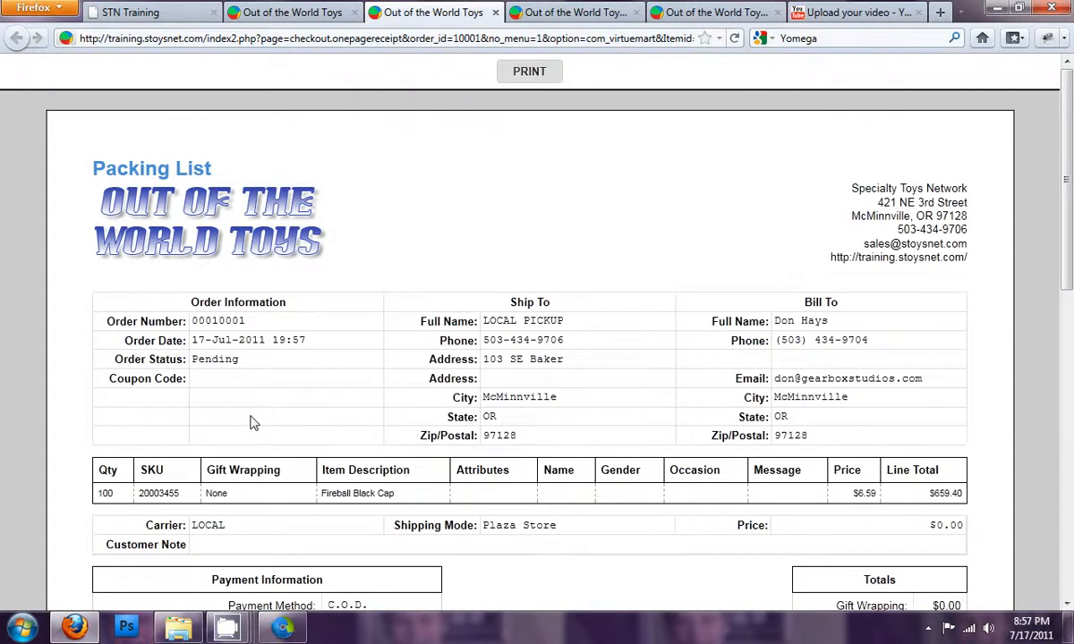
{"action": "scroll", "coordinate": [253, 422], "scroll_direction": "down", "scroll_amount": 6}
{"action": "scroll", "coordinate": [326, 381], "scroll_direction": "up", "scroll_amount": 6}
Close the receipt and check the order number on the order confirmation page.
{"action": "left_click", "coordinate": [495, 13]}
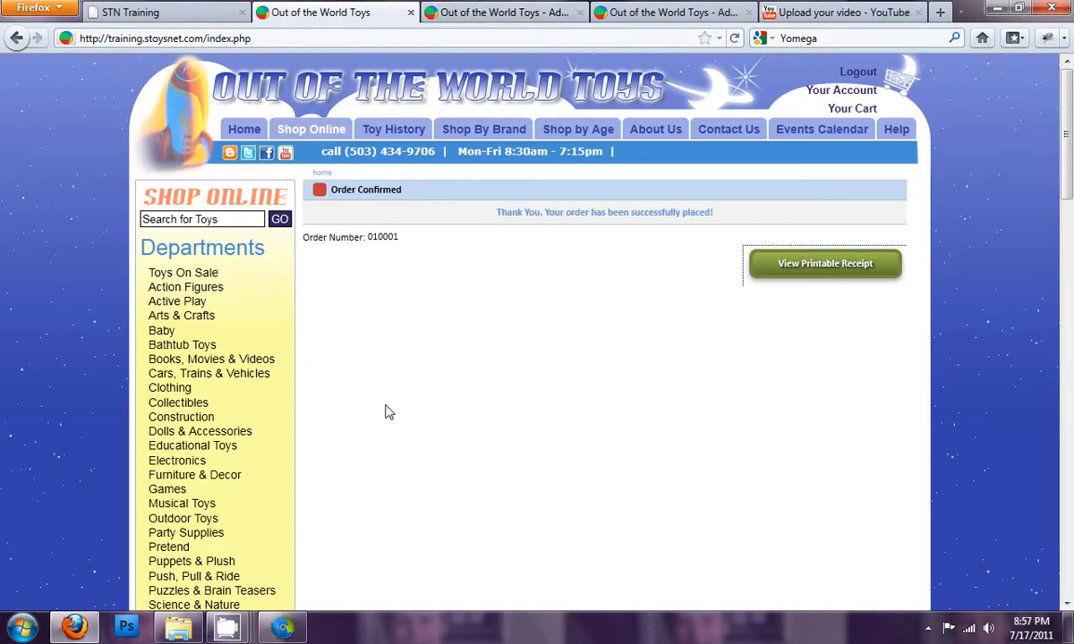
{"action": "triple_click", "coordinate": [344, 237]}
{"action": "left_click", "coordinate": [355, 278]}
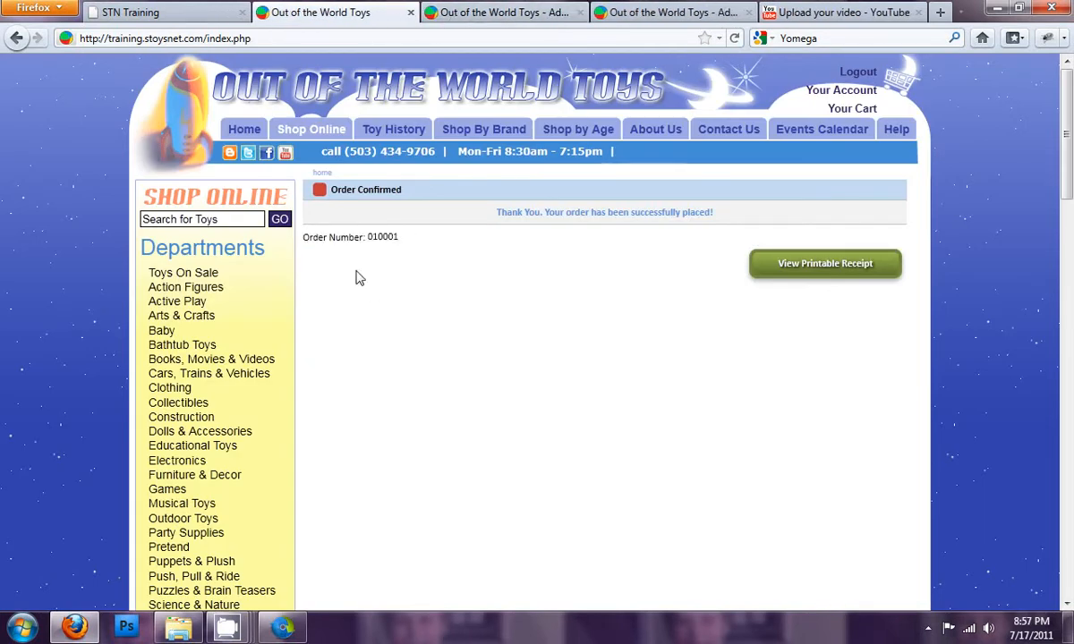